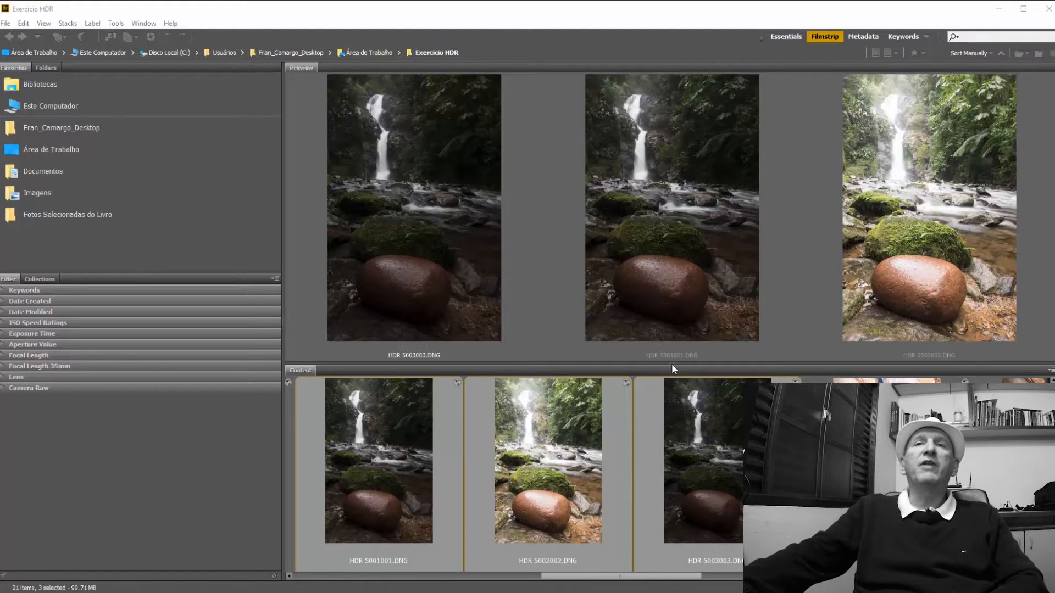
Enlarge the preview area and check HDR 5001001.DNG on its own in the full-screen preview
{"action": "left_click_drag", "start_coordinate": [671, 364], "coordinate": [674, 431]}
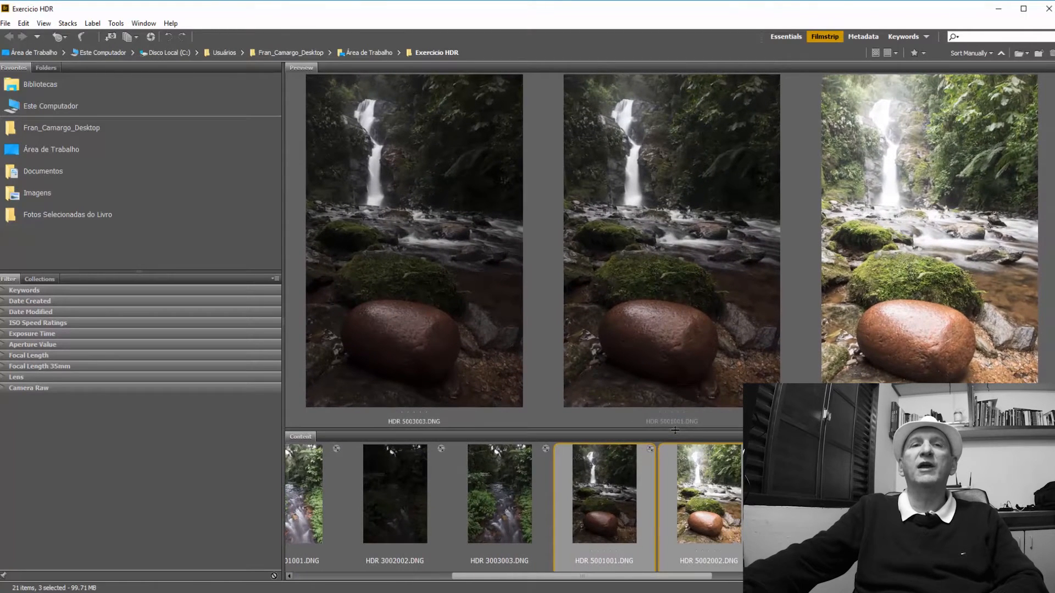
{"action": "left_click", "coordinate": [625, 478]}
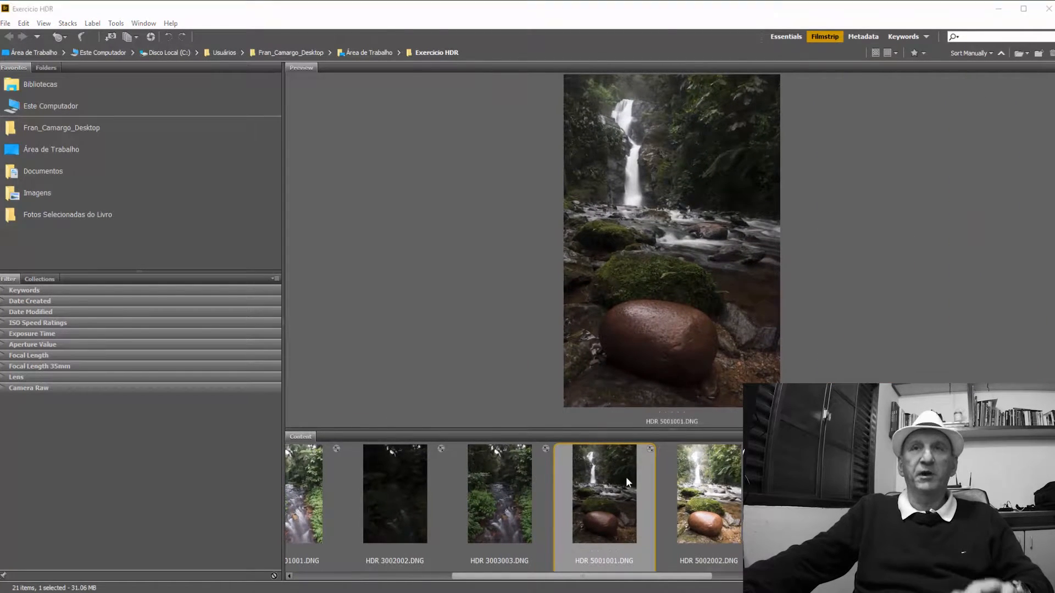
{"action": "key", "text": "space"}
{"action": "key", "text": "space"}
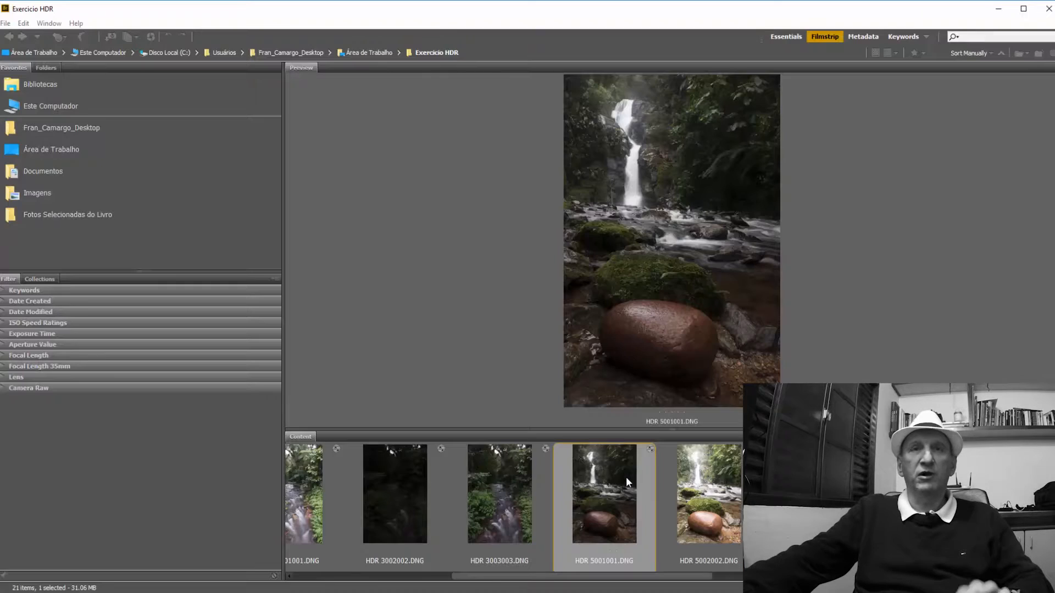
Compare the exposures of HDR 5002002.DNG and HDR 5001001.DNG by previewing them alternately
{"action": "left_click", "coordinate": [717, 495]}
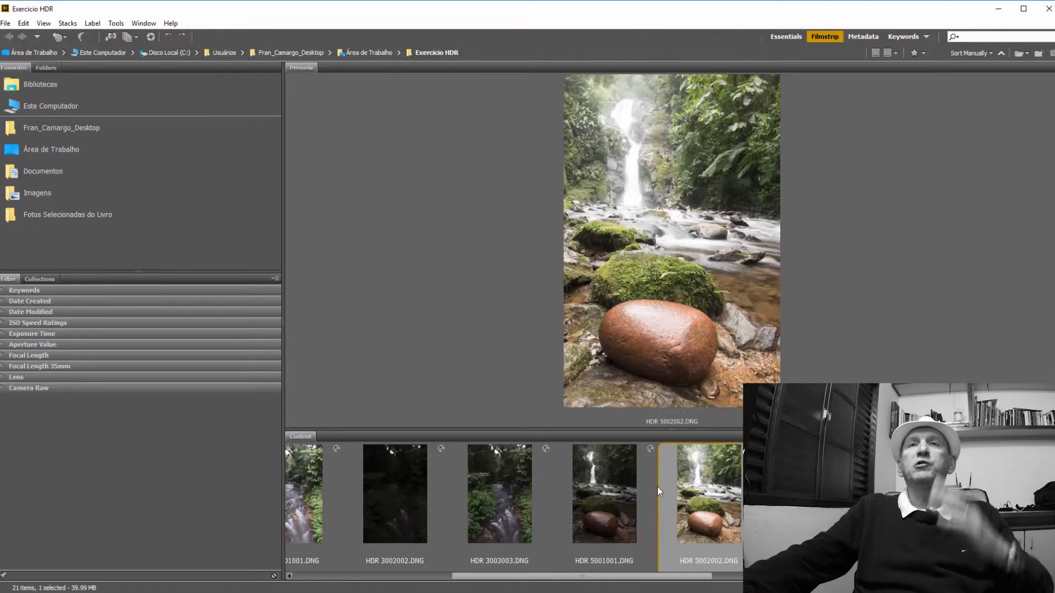
{"action": "left_click", "coordinate": [610, 483]}
{"action": "left_click", "coordinate": [691, 489]}
{"action": "left_click", "coordinate": [610, 482]}
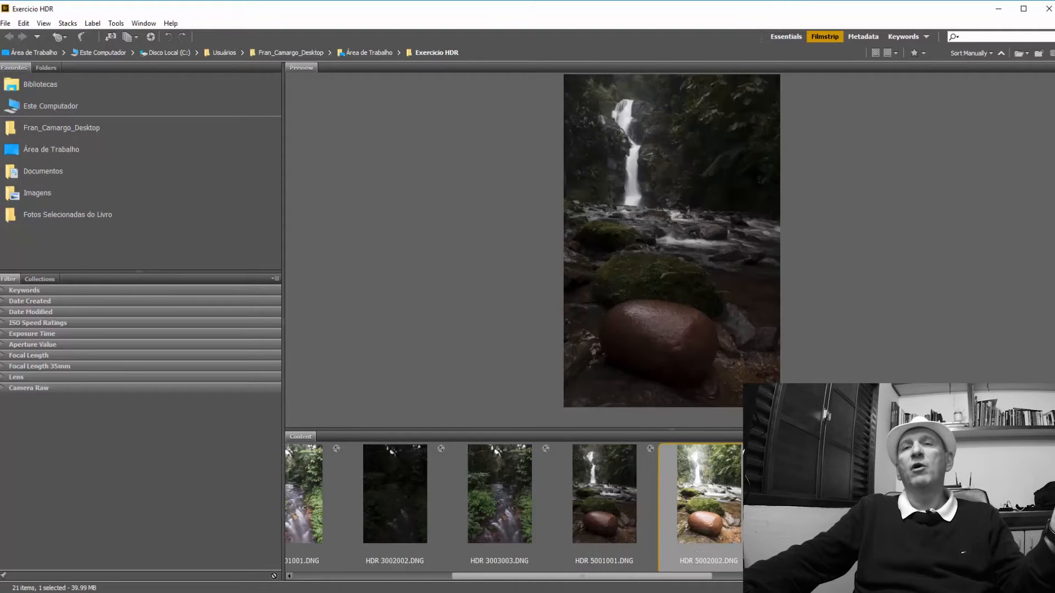
{"action": "left_click", "coordinate": [707, 479]}
{"action": "left_click", "coordinate": [603, 484]}
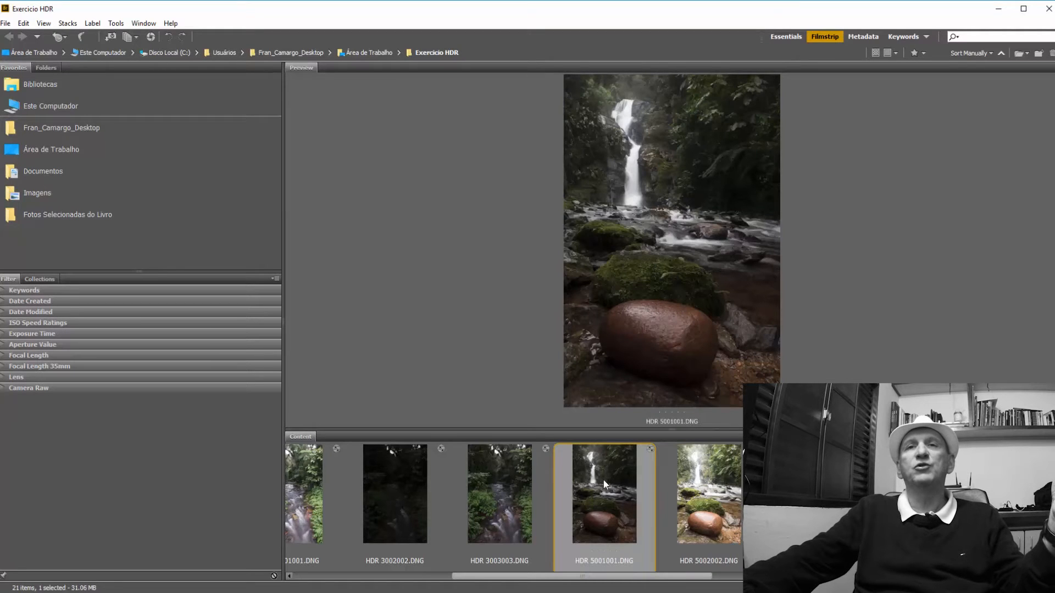
{"action": "left_click", "coordinate": [723, 484]}
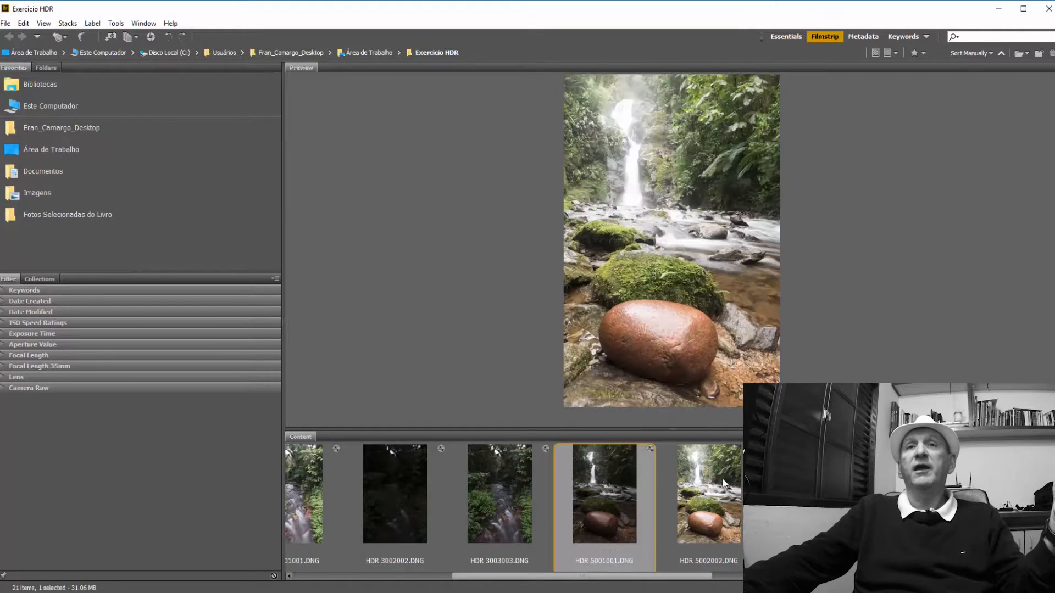
{"action": "left_click", "coordinate": [617, 479]}
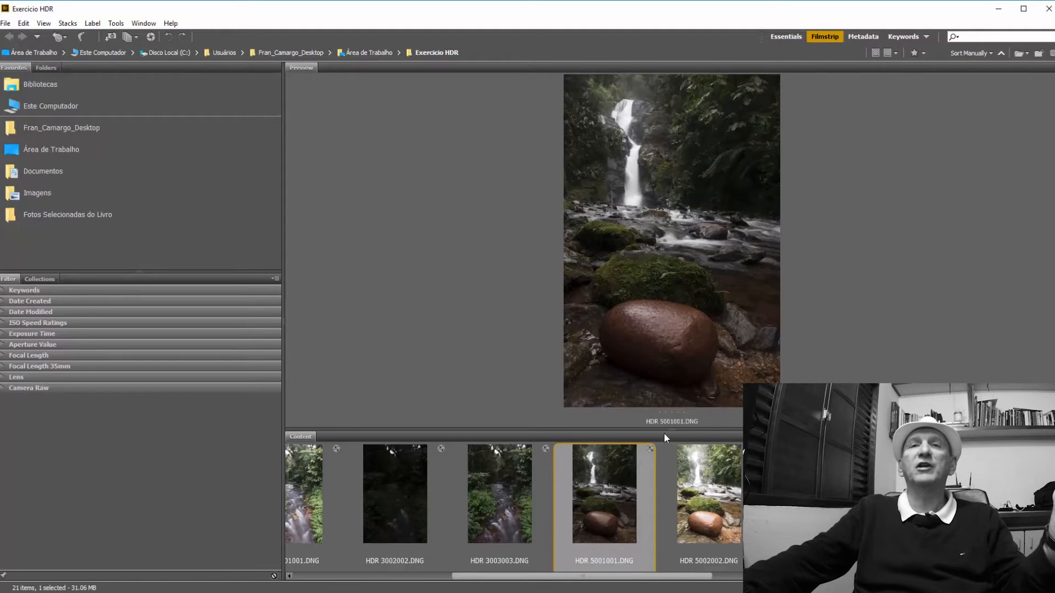
Make the filmstrip thumbnails larger and preview HDR 5002002.DNG, followed by HDR 5003003.DNG
{"action": "left_click_drag", "start_coordinate": [671, 429], "coordinate": [670, 403]}
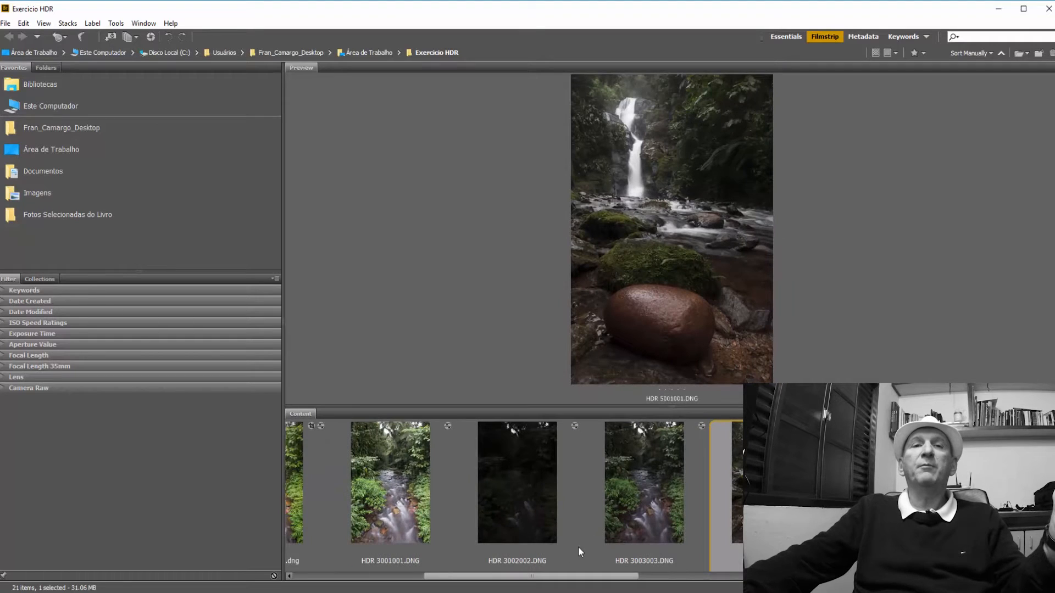
{"action": "left_click_drag", "start_coordinate": [552, 577], "coordinate": [642, 577]}
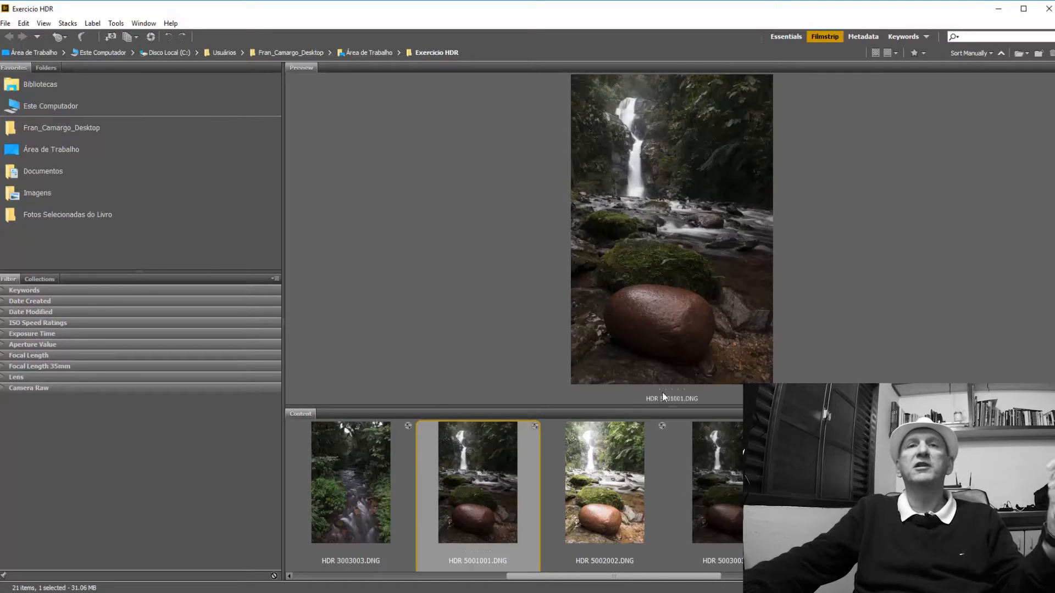
{"action": "left_click", "coordinate": [599, 454]}
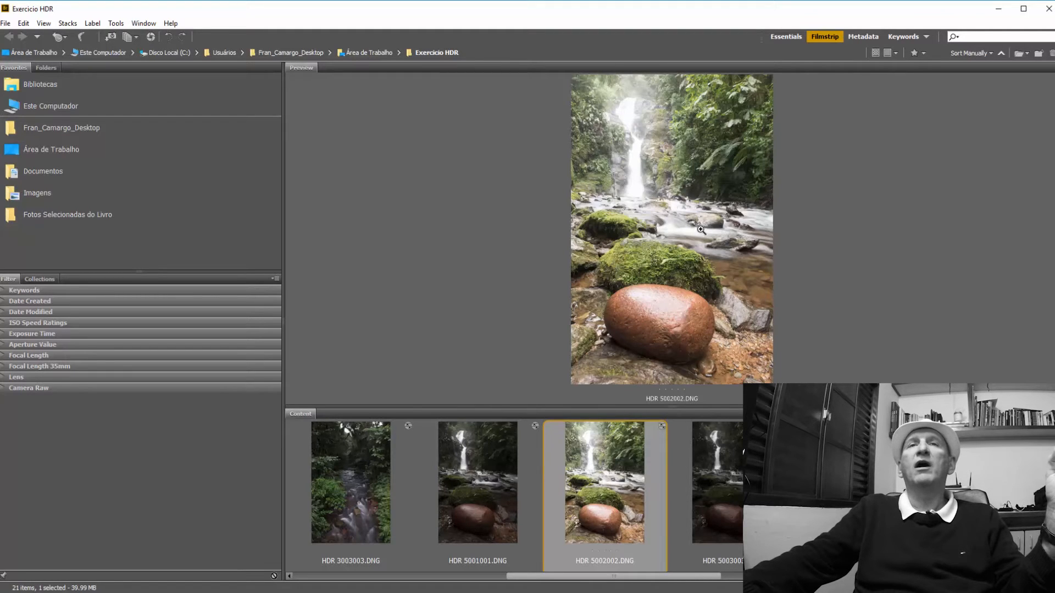
{"action": "left_click", "coordinate": [714, 468]}
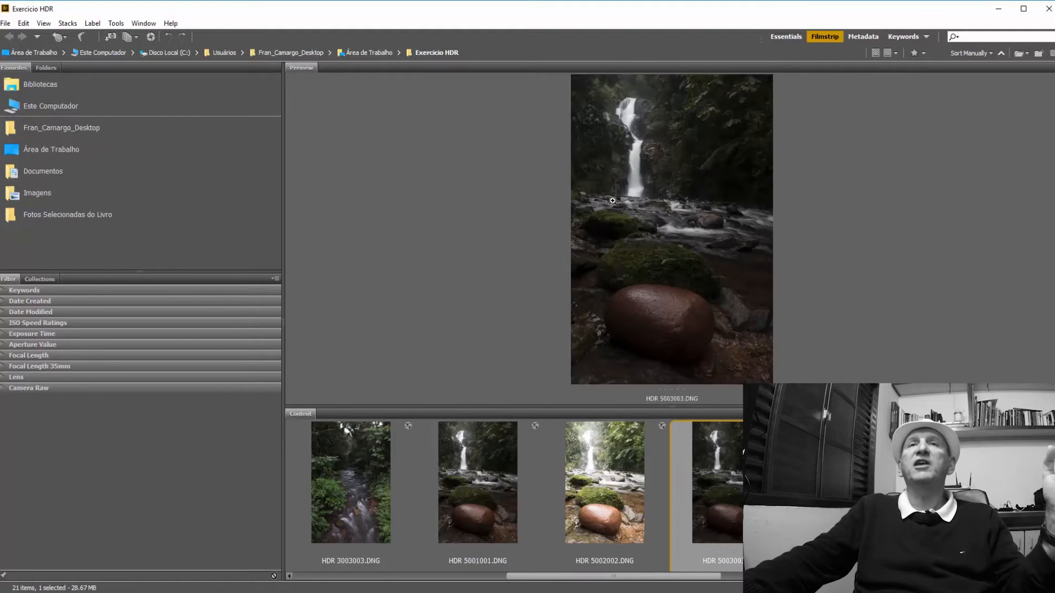
Inspect the waterfall, the large brown rock and the mossy rock of HDR 5003003.DNG at 100% with the loupe
{"action": "left_click", "coordinate": [635, 165]}
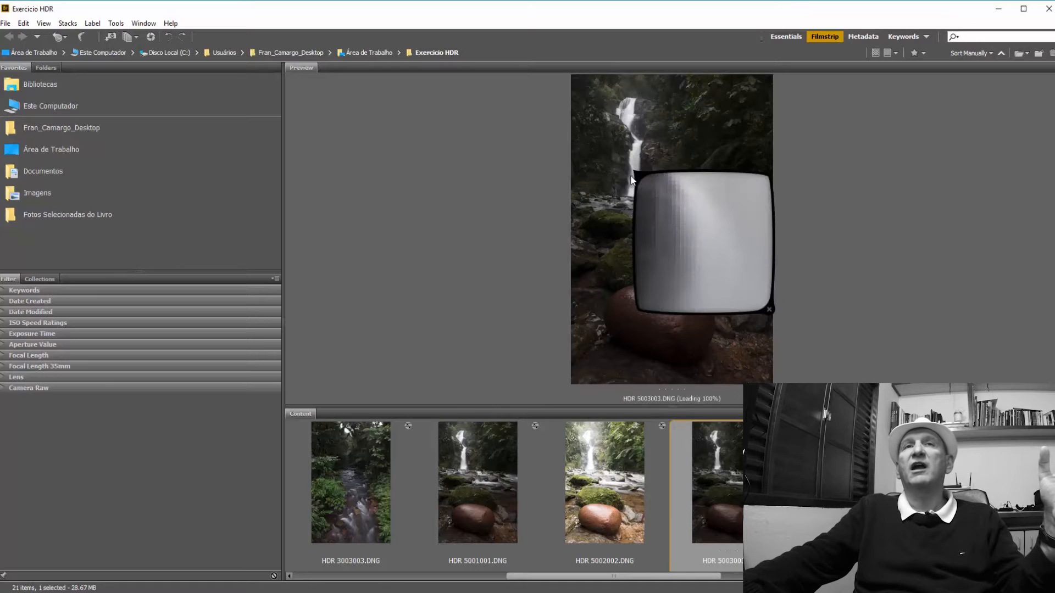
{"action": "left_click", "coordinate": [639, 174]}
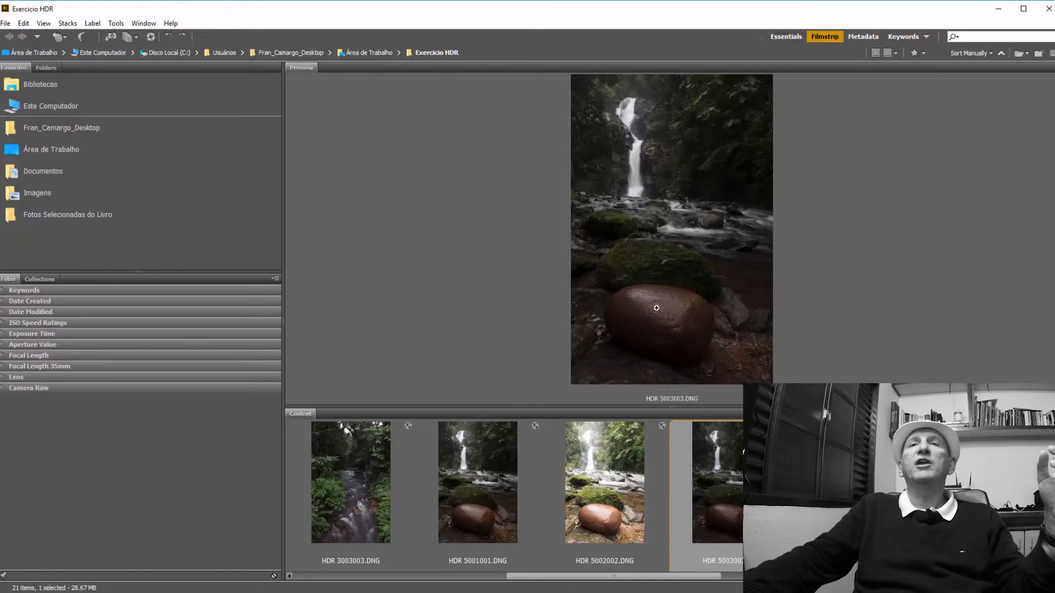
{"action": "left_click", "coordinate": [661, 306]}
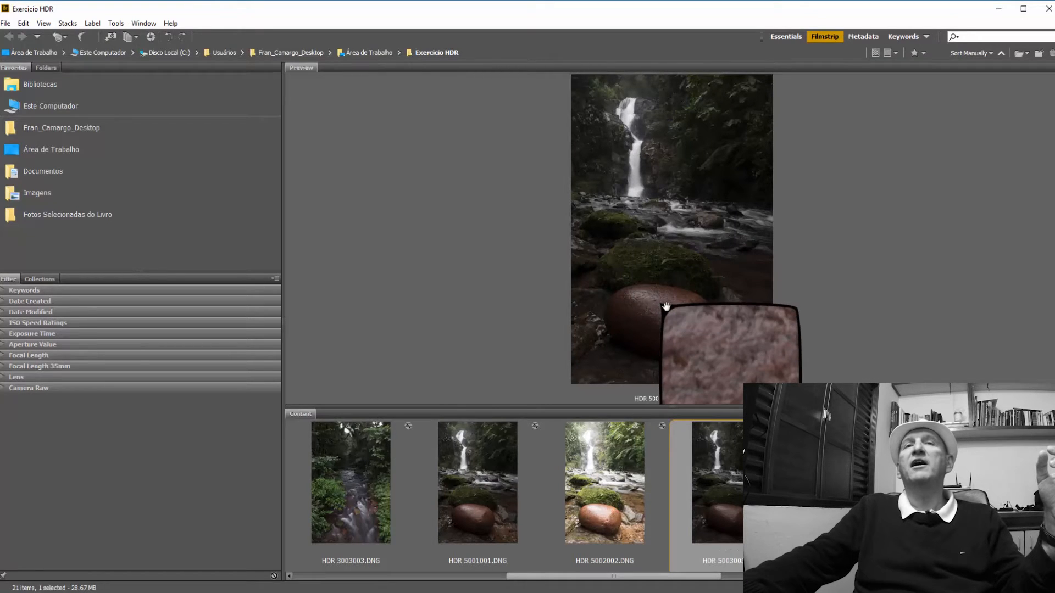
{"action": "left_click_drag", "start_coordinate": [662, 306], "coordinate": [652, 247]}
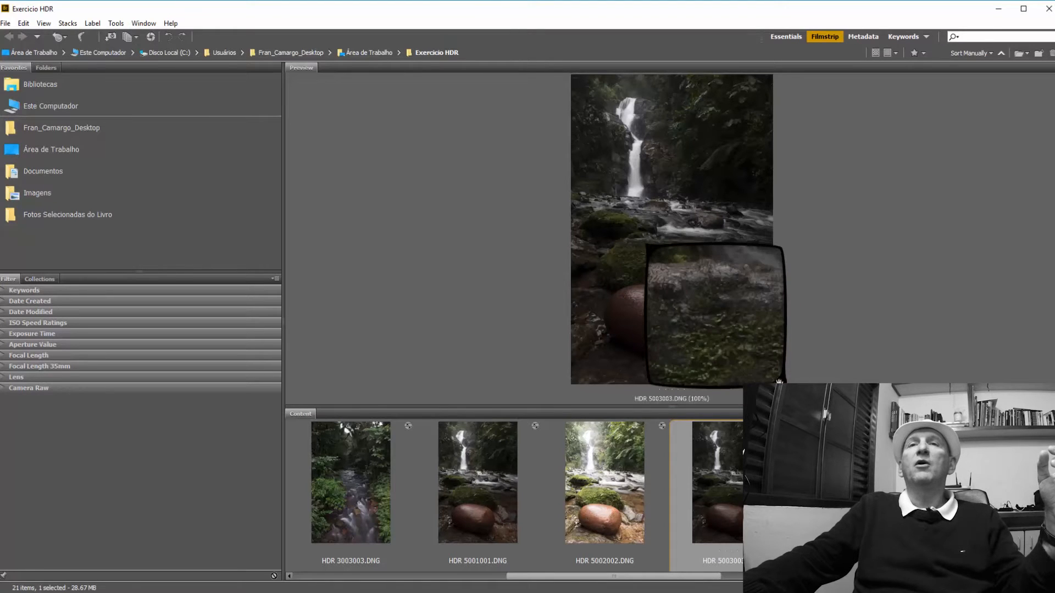
{"action": "left_click", "coordinate": [778, 378]}
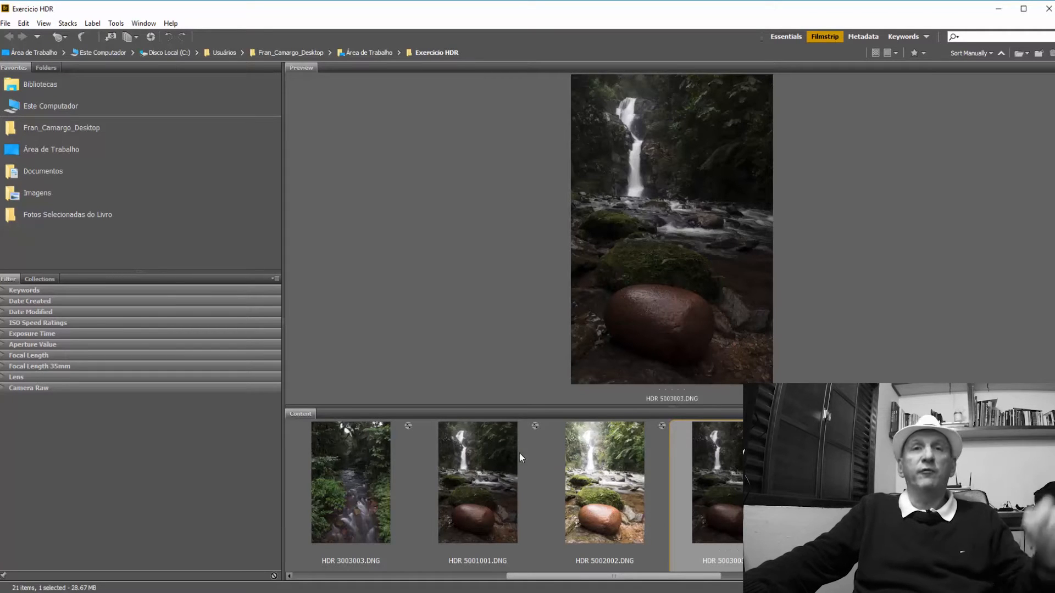
Select the three exposures HDR 5001001 through HDR 5003003 and switch to Camera Raw to work on them
{"action": "left_click", "coordinate": [489, 467], "text": "shift"}
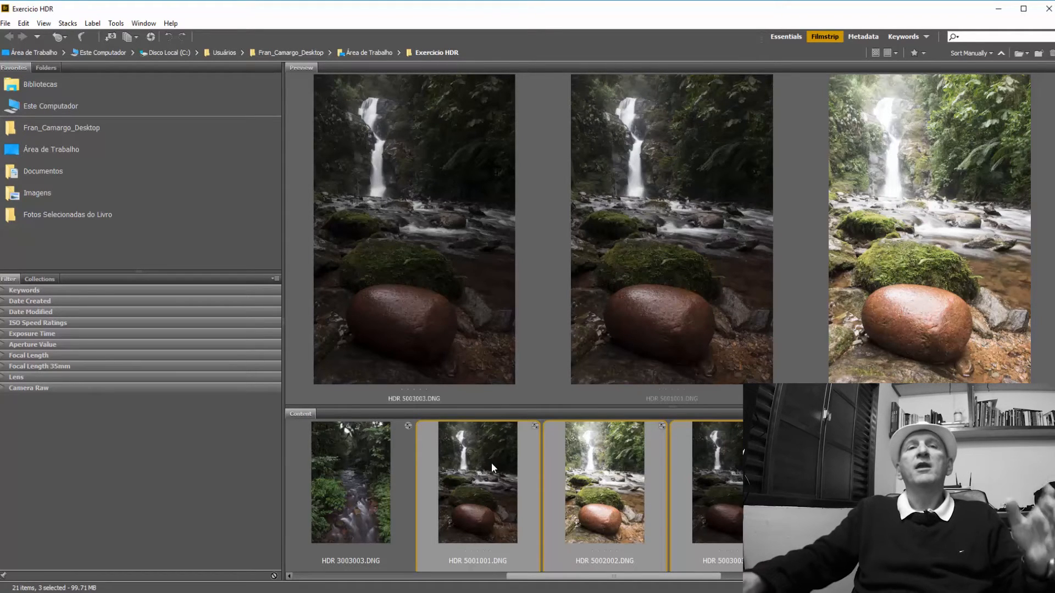
{"action": "left_click", "coordinate": [484, 479]}
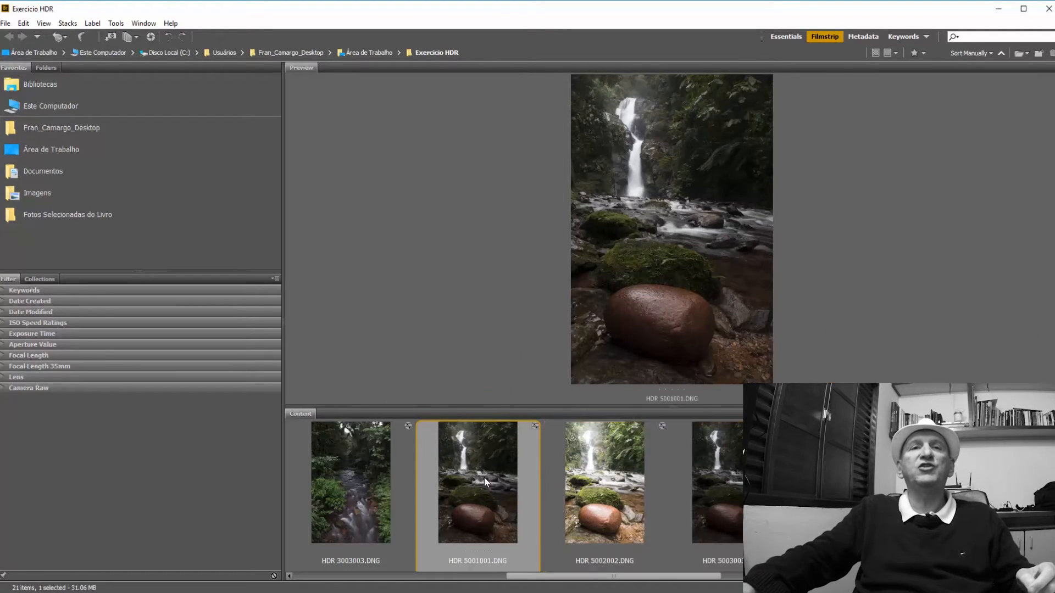
{"action": "left_click", "coordinate": [715, 483], "text": "shift"}
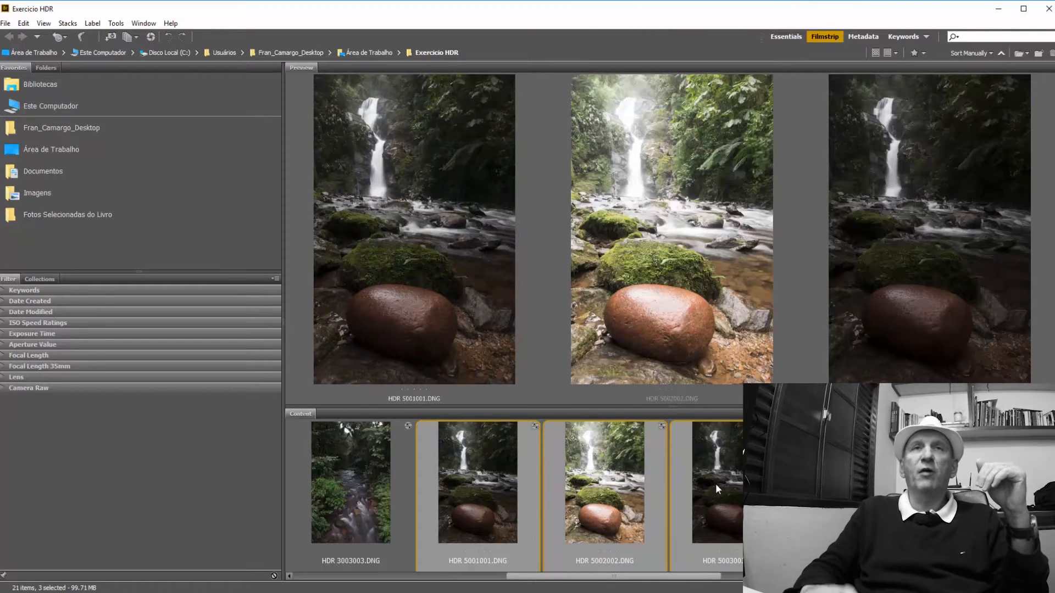
{"action": "key", "text": "alt+Tab"}
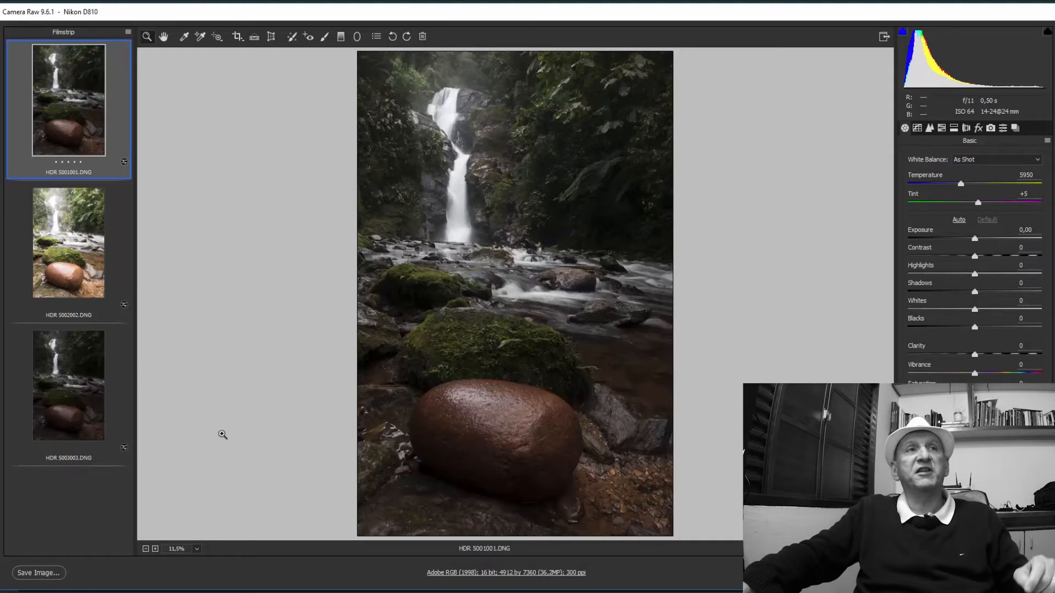
Select all three exposures and open their HDR merge preview, keeping Align Images, Auto Tone and High deghosting
{"action": "left_click", "coordinate": [83, 405], "text": "shift"}
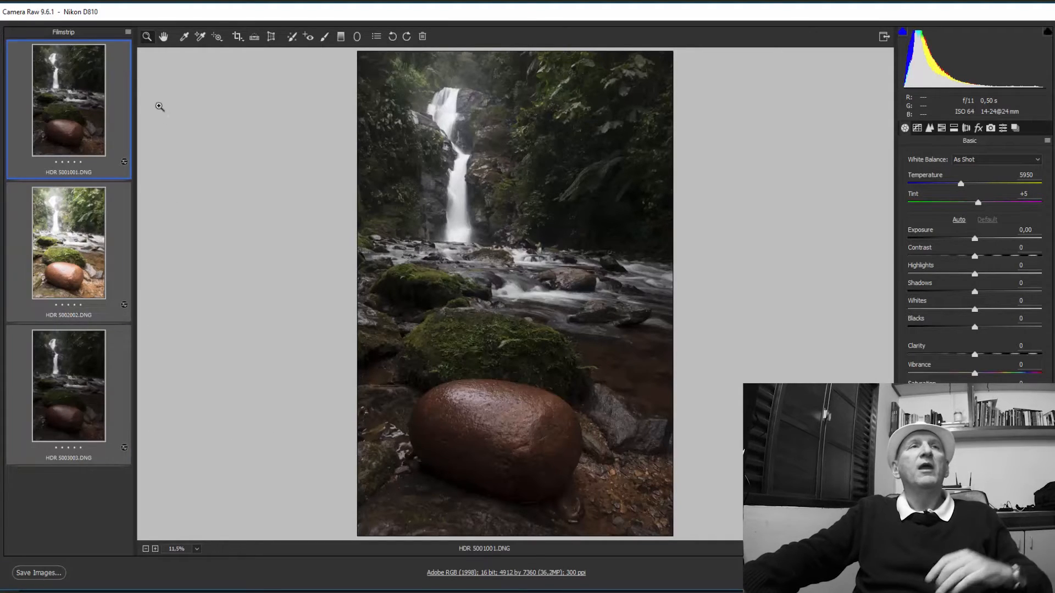
{"action": "left_click", "coordinate": [128, 33]}
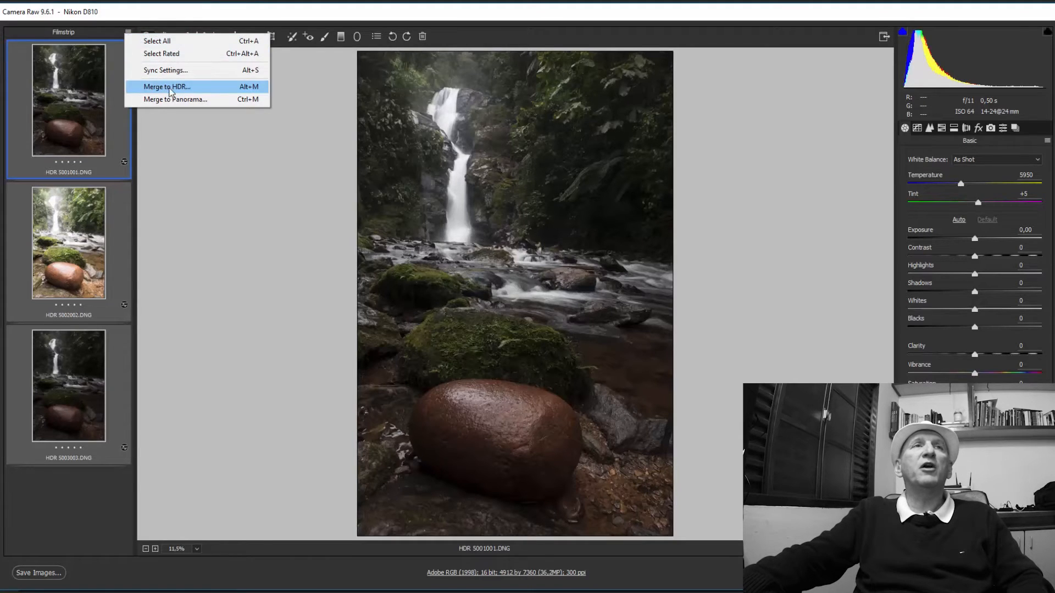
{"action": "left_click", "coordinate": [244, 86]}
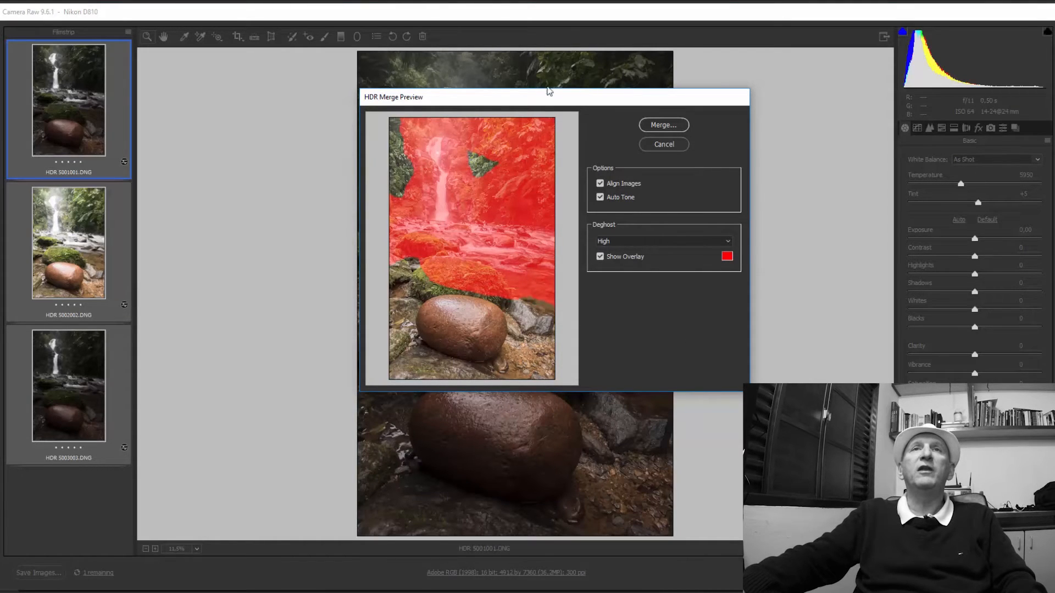
{"action": "left_click_drag", "start_coordinate": [542, 99], "coordinate": [532, 123]}
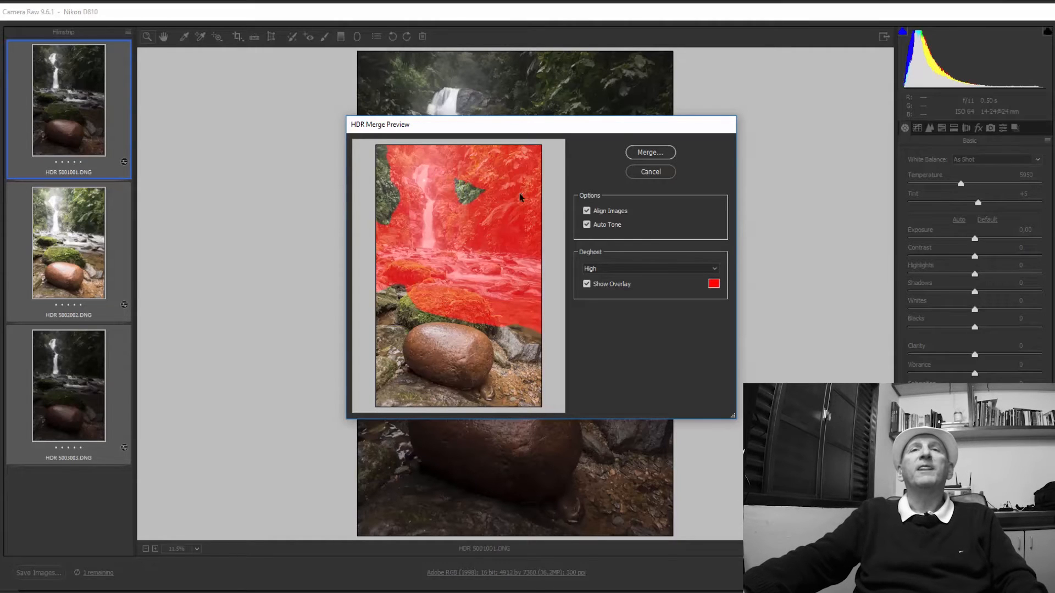
{"action": "left_click", "coordinate": [586, 224]}
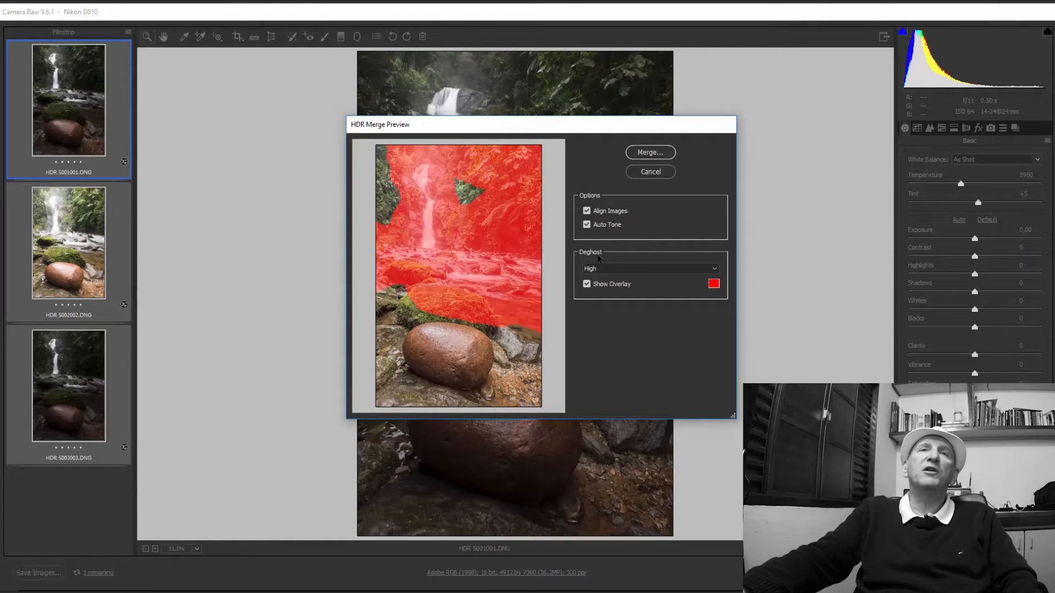
Merge the exposures and save the result as "aula hdr 1" in Digital Negative format in the Exercicio HDR folder
{"action": "left_click", "coordinate": [644, 153]}
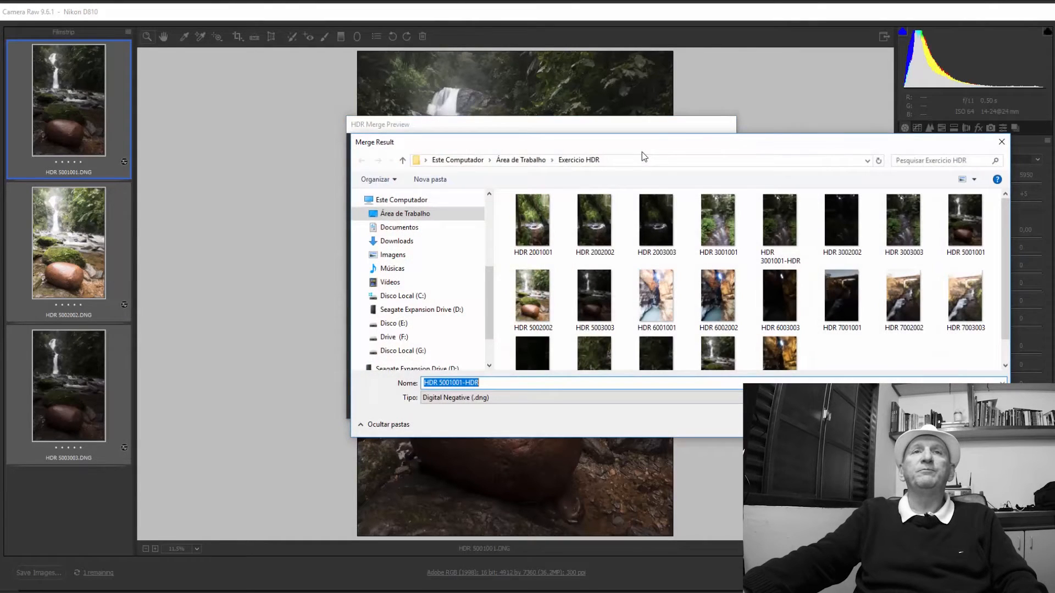
{"action": "type", "text": "aula"}
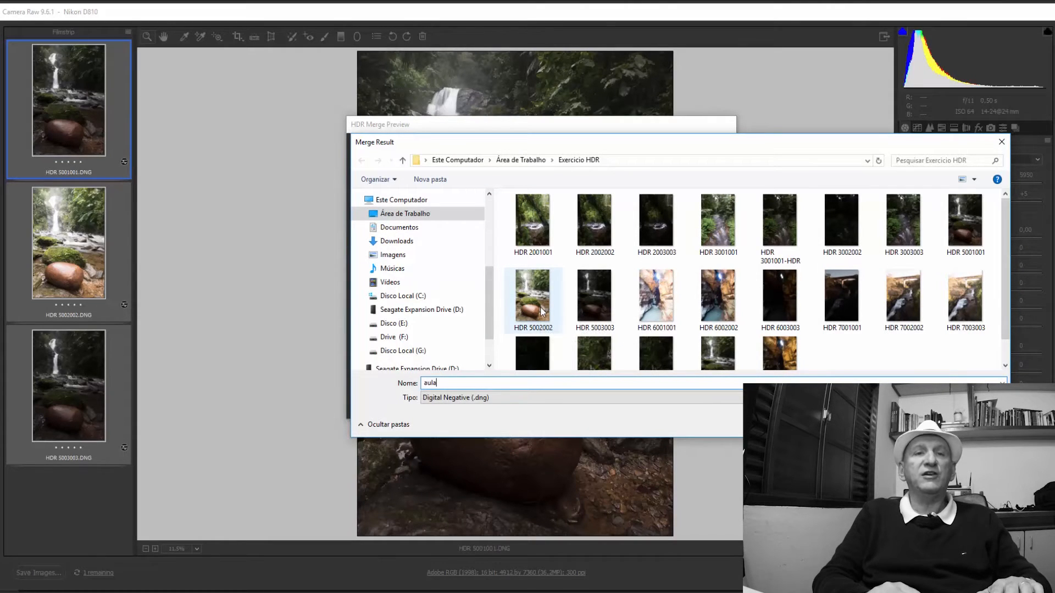
{"action": "type", "text": " hdr 1"}
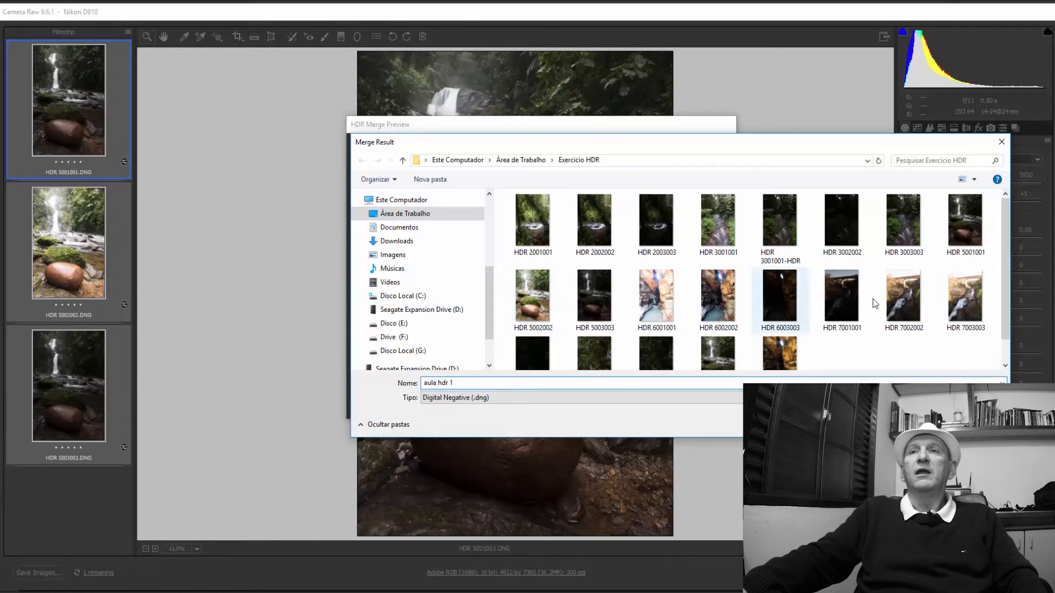
{"action": "key", "text": "Return"}
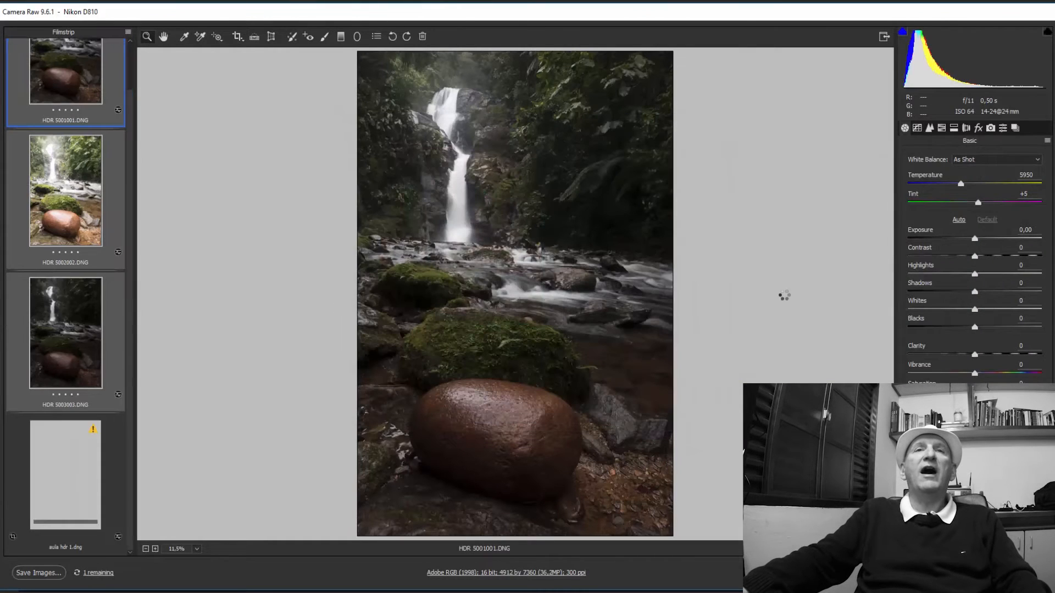
Select the merged image aula hdr 1.dng and review its automatic Highlights, Shadows, Whites and Blacks settings
{"action": "left_click", "coordinate": [74, 454]}
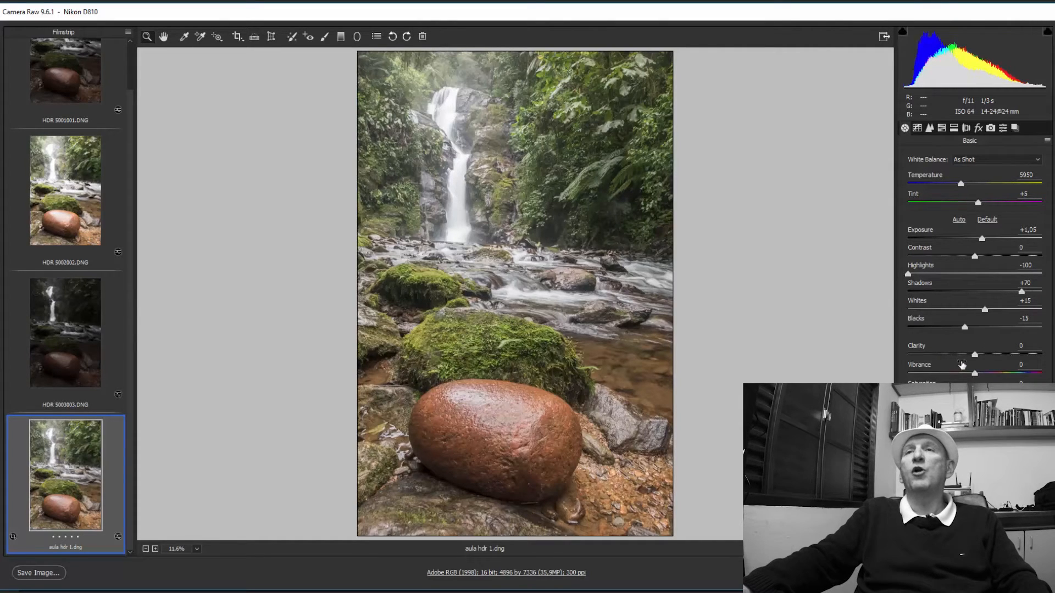
{"action": "left_click", "coordinate": [909, 274]}
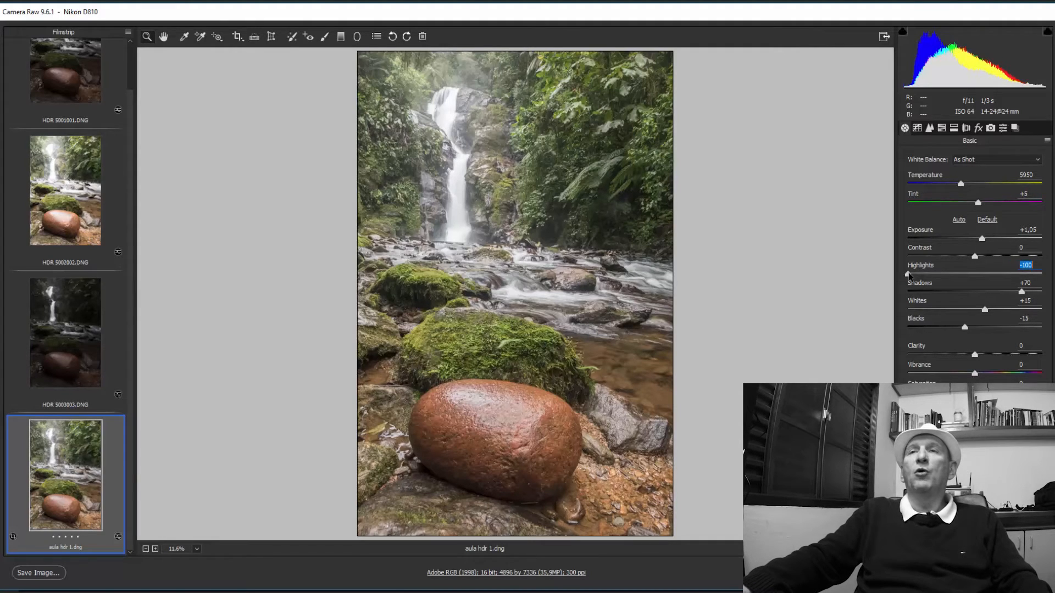
{"action": "left_click", "coordinate": [1023, 292]}
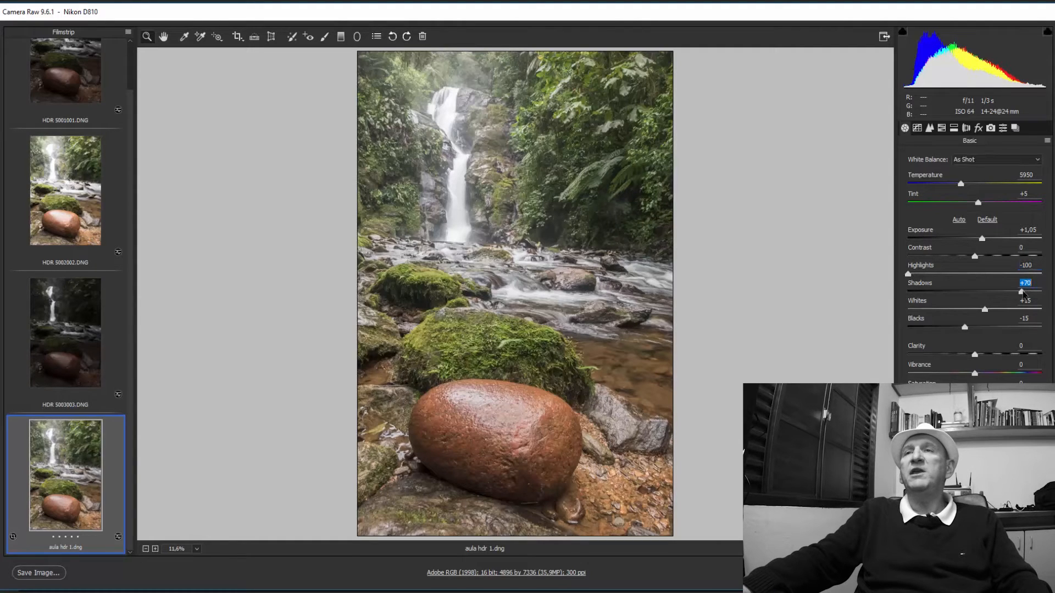
{"action": "left_click", "coordinate": [987, 310]}
{"action": "left_click", "coordinate": [965, 327]}
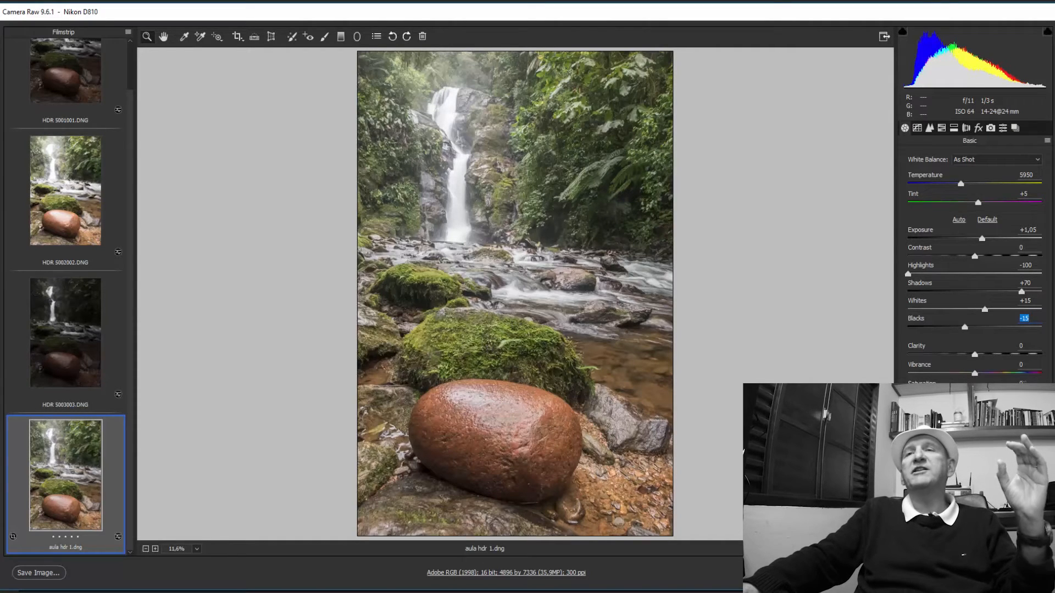
Raise the Saturation of aula hdr 1.dng to nearly its maximum
{"action": "left_click_drag", "start_coordinate": [1007, 392], "coordinate": [1040, 392]}
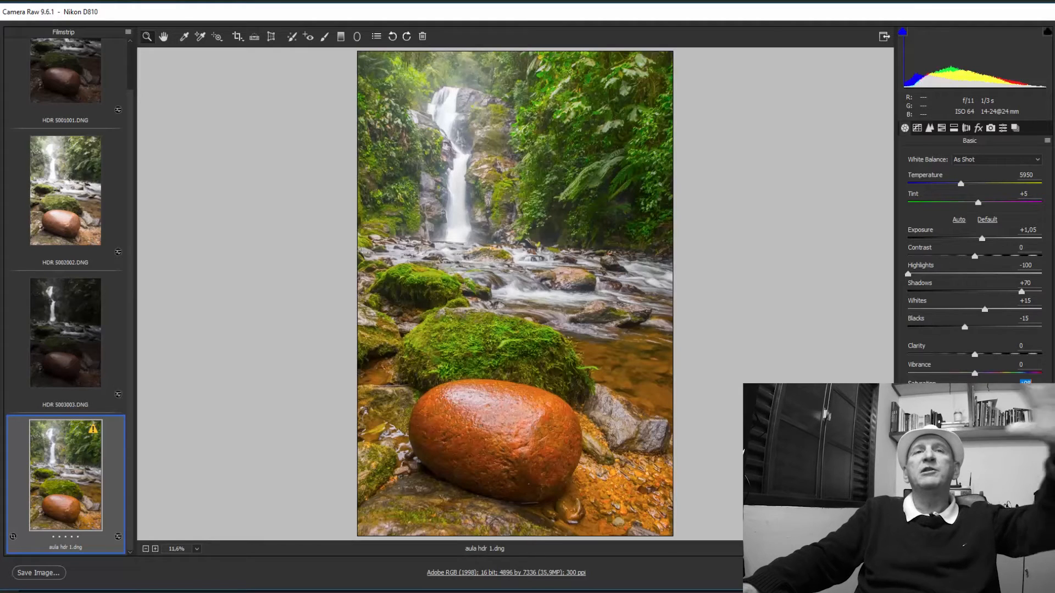
Reset the Saturation of aula hdr 1.dng to 0, raise its Vibrance to +28, and fit the image in view
{"action": "left_click_drag", "start_coordinate": [1037, 392], "coordinate": [975, 392]}
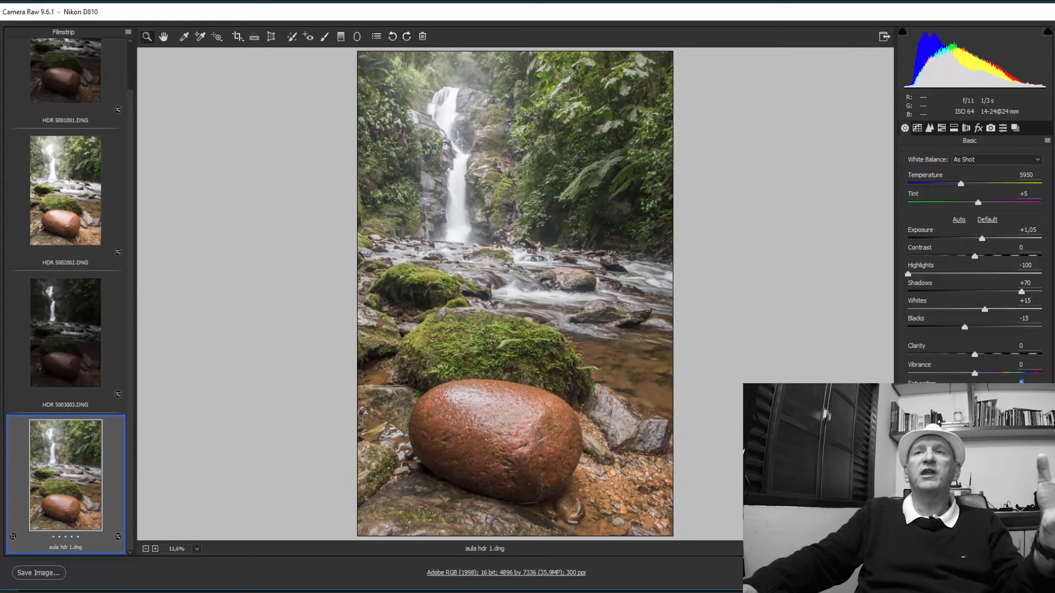
{"action": "left_click_drag", "start_coordinate": [976, 375], "coordinate": [993, 378]}
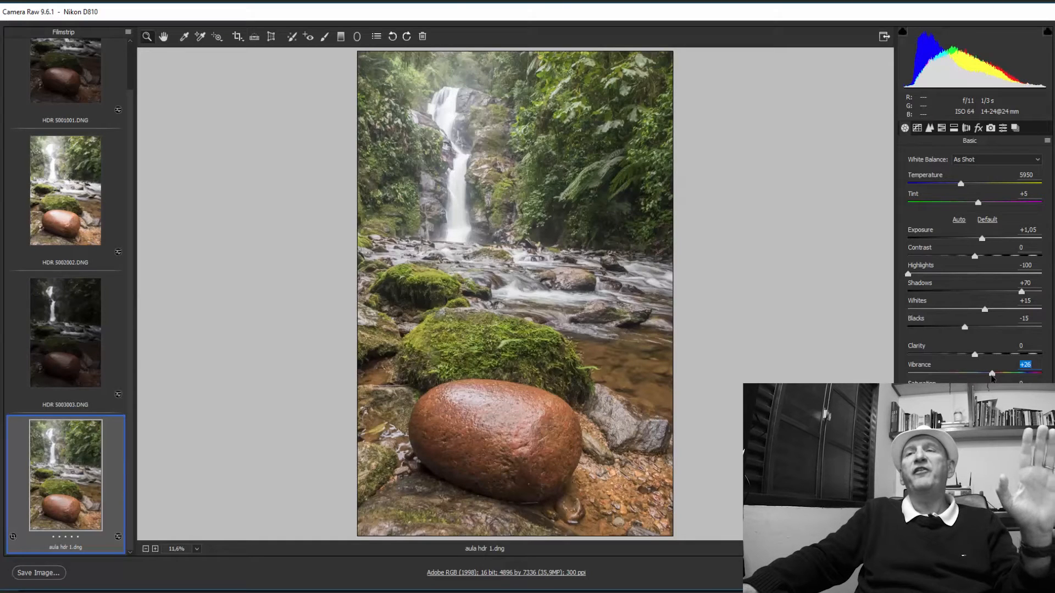
{"action": "left_click_drag", "start_coordinate": [992, 377], "coordinate": [993, 377]}
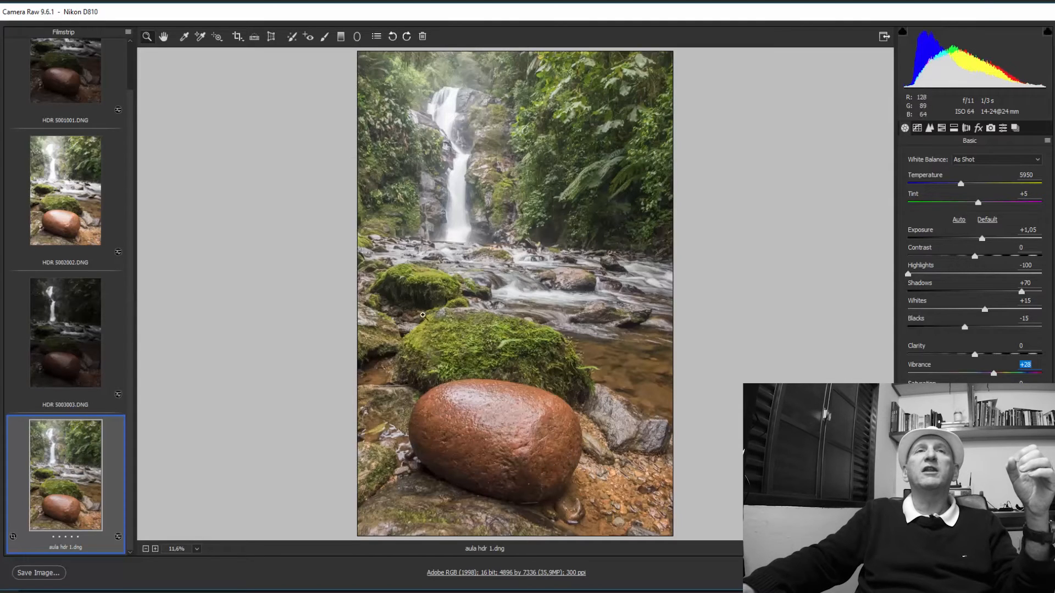
{"action": "left_click_drag", "start_coordinate": [622, 436], "coordinate": [577, 499]}
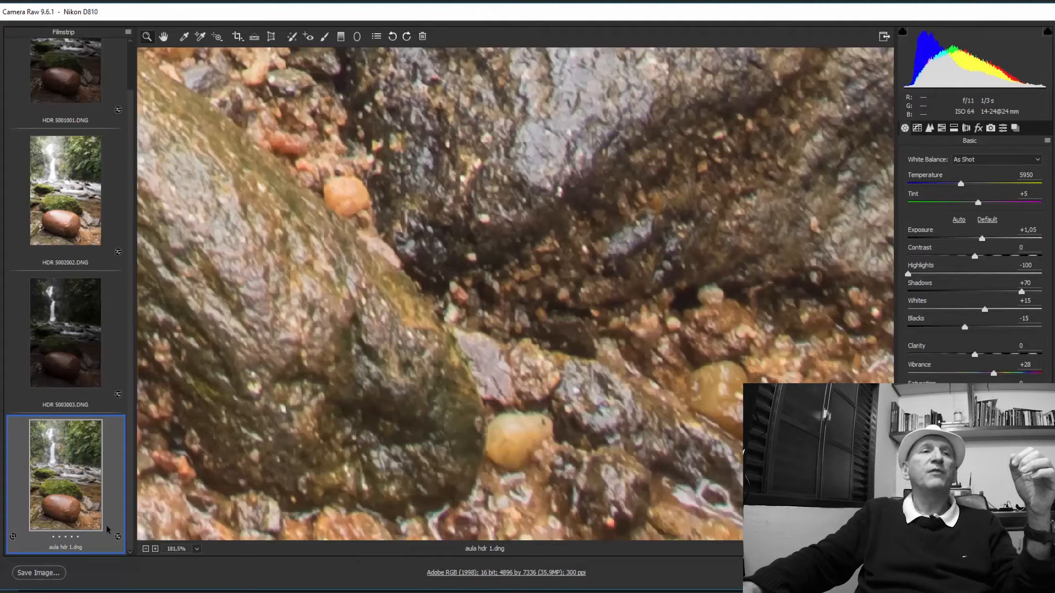
{"action": "left_click", "coordinate": [195, 549]}
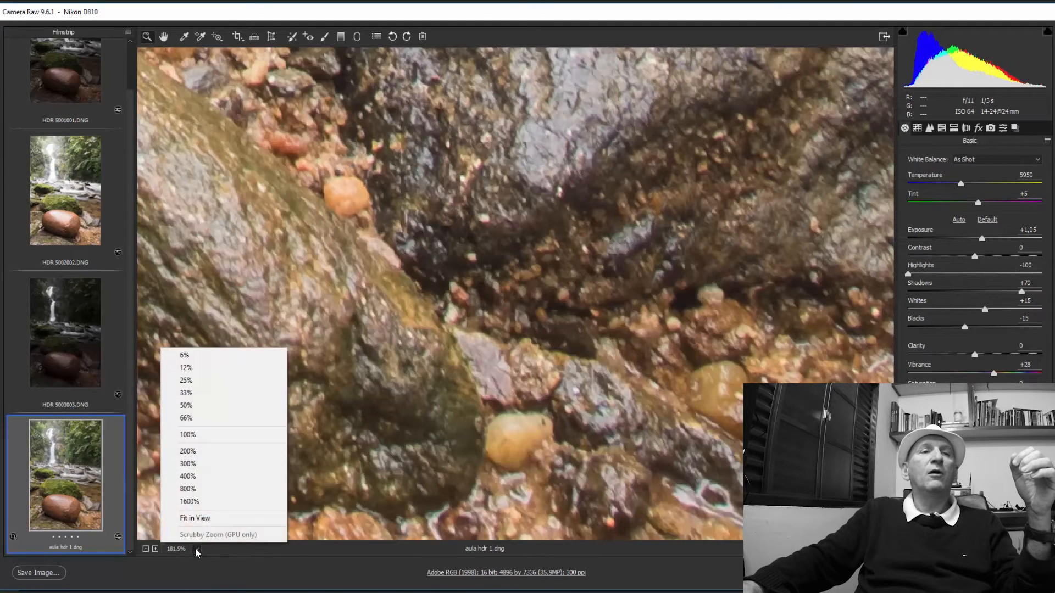
{"action": "left_click", "coordinate": [189, 519]}
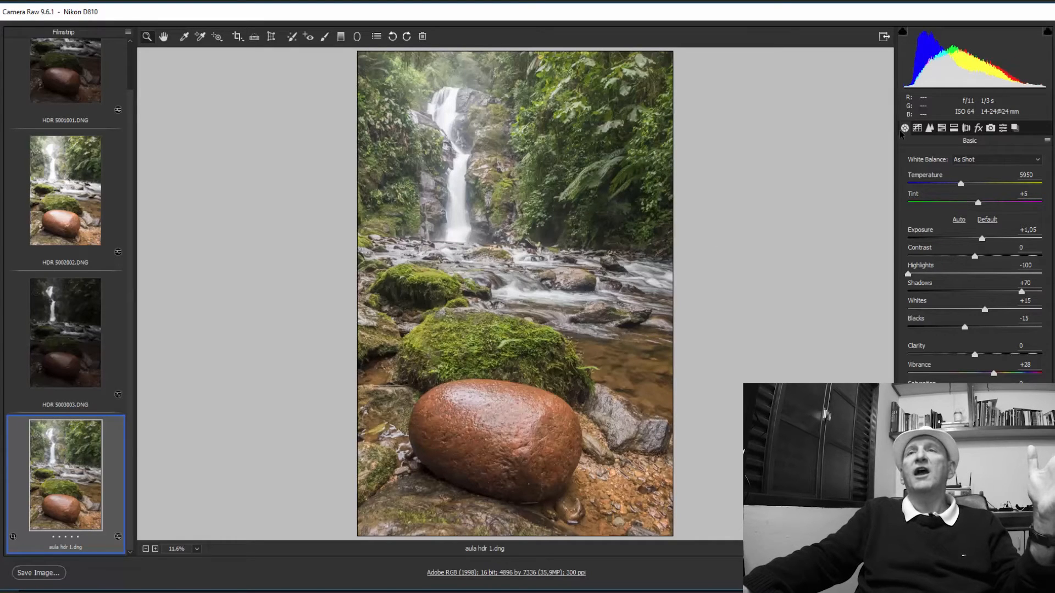
Look through the Tone Curve, HSL / Grayscale, Camera Calibration and Lens Corrections settings of the merged image
{"action": "left_click", "coordinate": [929, 129]}
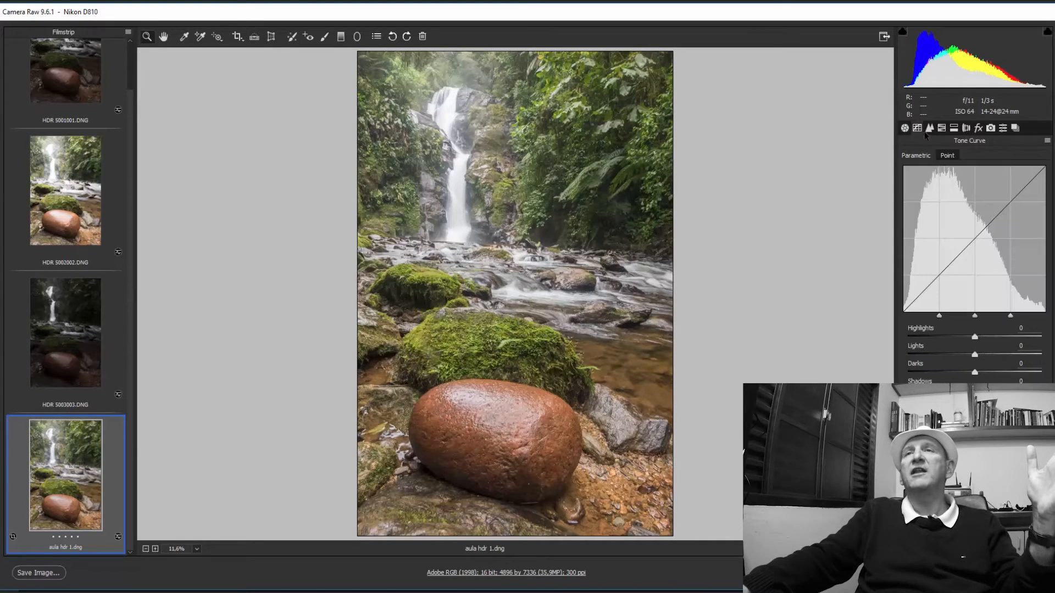
{"action": "left_click", "coordinate": [932, 131]}
{"action": "left_click", "coordinate": [943, 131]}
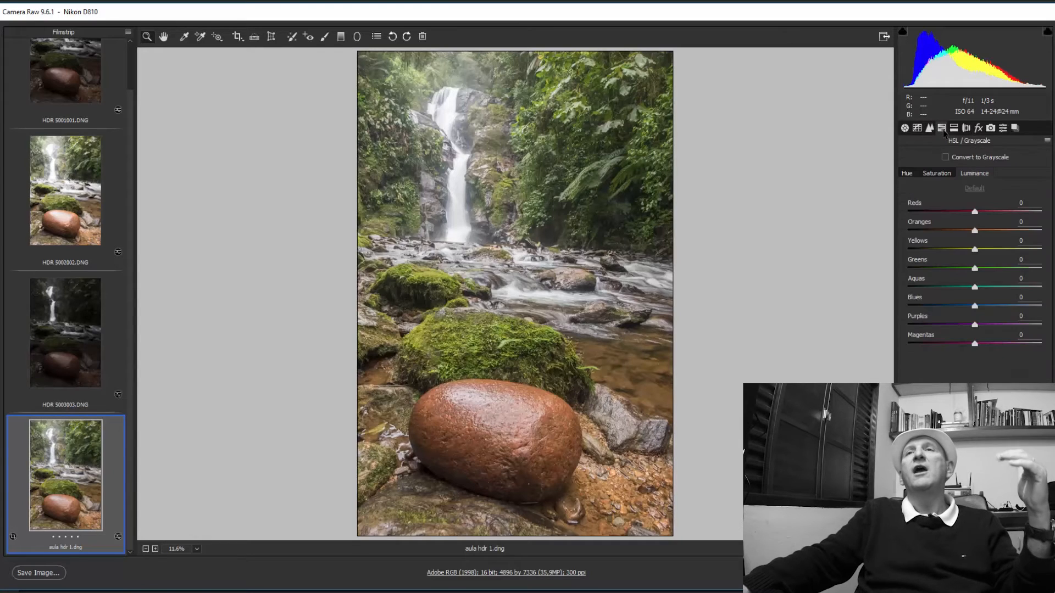
{"action": "left_click", "coordinate": [955, 132]}
{"action": "left_click", "coordinate": [965, 133]}
{"action": "left_click", "coordinate": [978, 132]}
{"action": "left_click", "coordinate": [990, 133]}
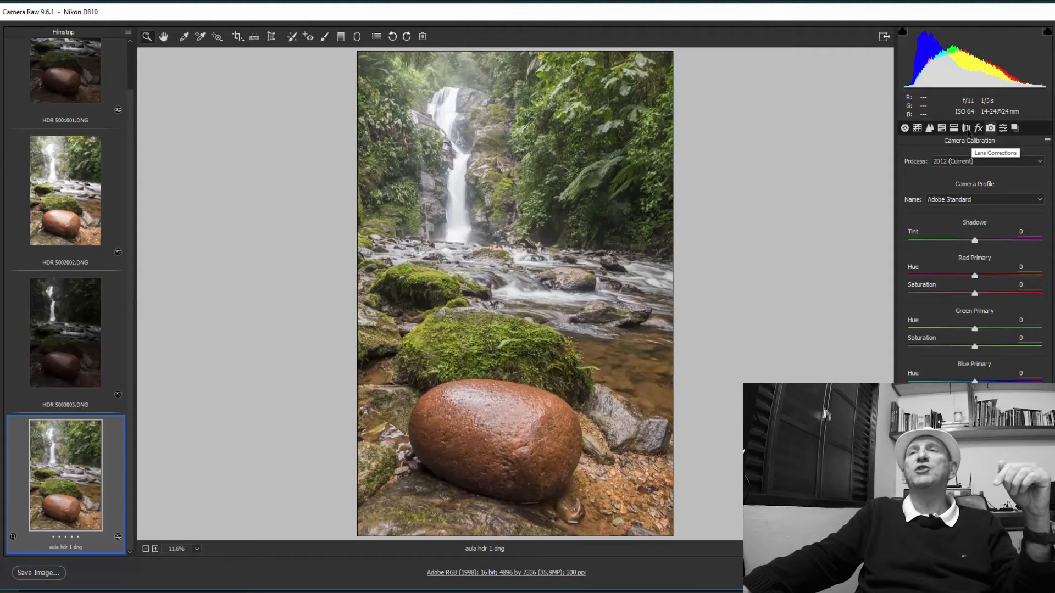
{"action": "left_click", "coordinate": [967, 131]}
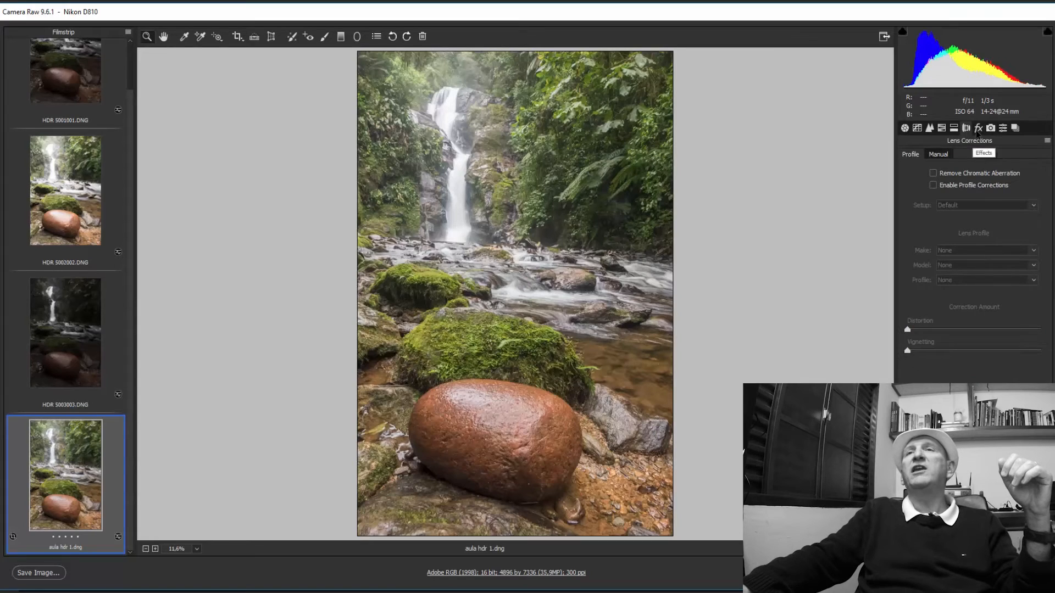
Add a dark post-crop vignette with Highlight Priority style and an Amount of -30
{"action": "left_click", "coordinate": [978, 131]}
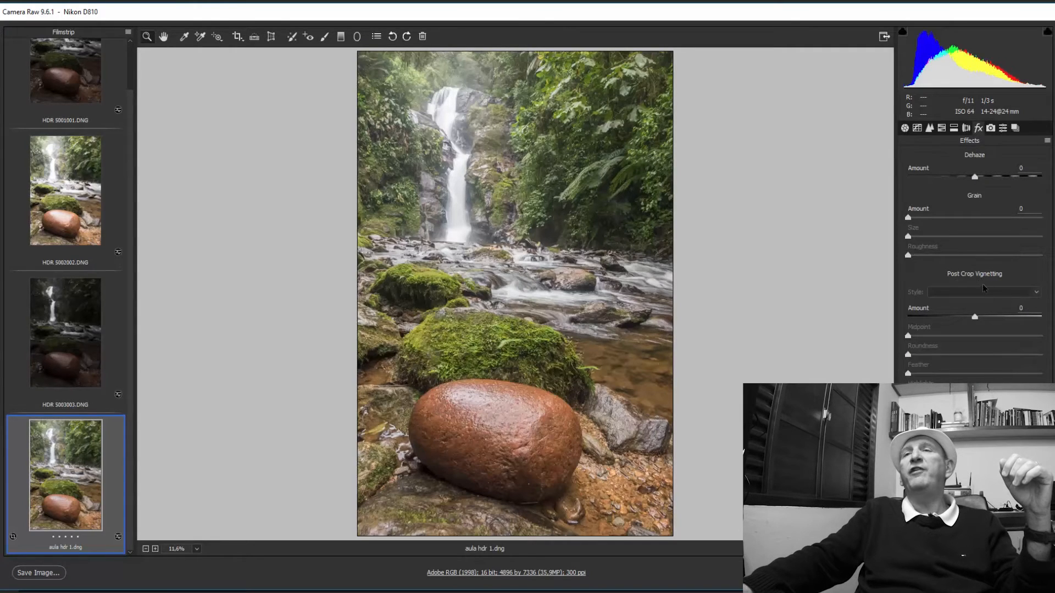
{"action": "left_click", "coordinate": [975, 318]}
{"action": "left_click_drag", "start_coordinate": [975, 320], "coordinate": [908, 315]}
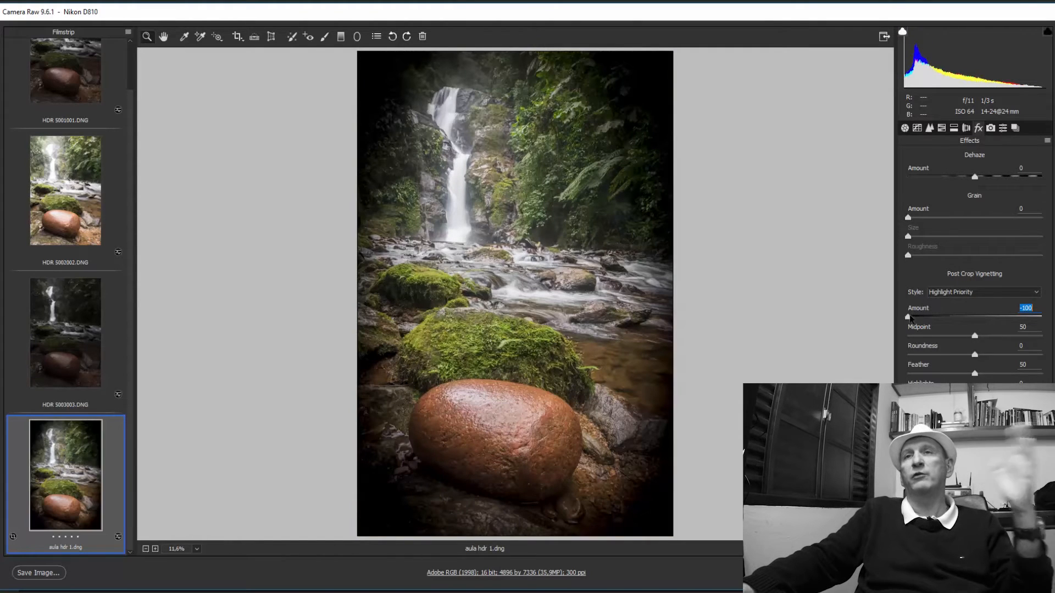
{"action": "left_click_drag", "start_coordinate": [910, 317], "coordinate": [956, 309]}
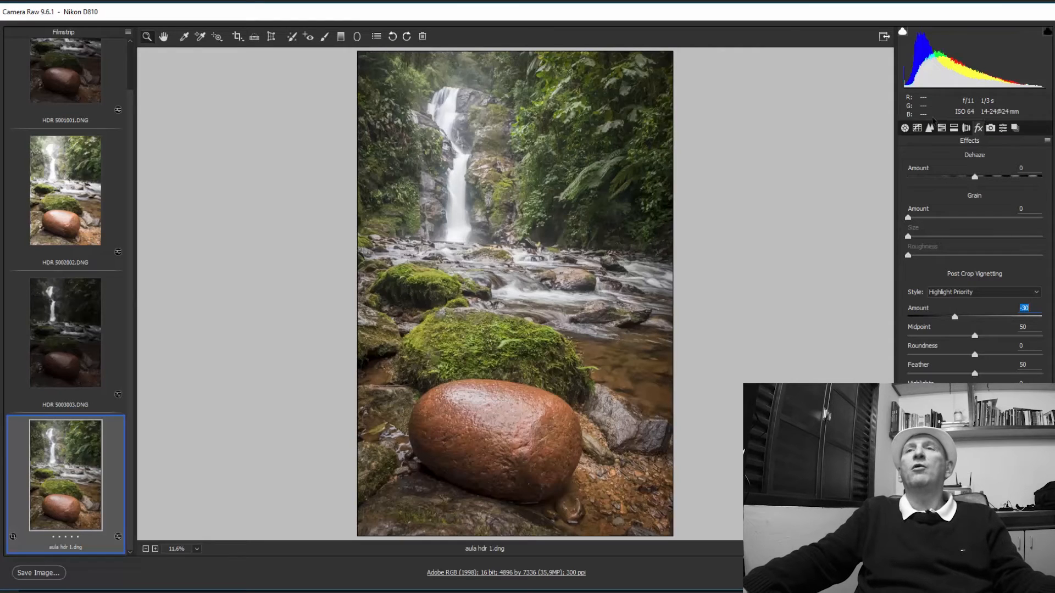
Examine the waterfall and its surrounding rocks at 25% zoom
{"action": "left_click", "coordinate": [905, 128]}
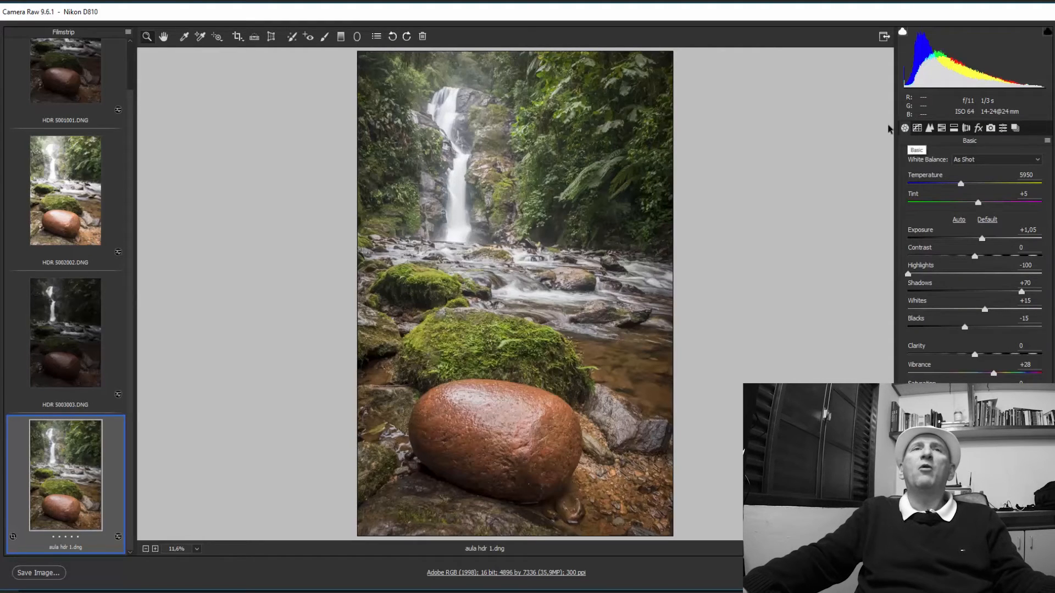
{"action": "left_click", "coordinate": [473, 166]}
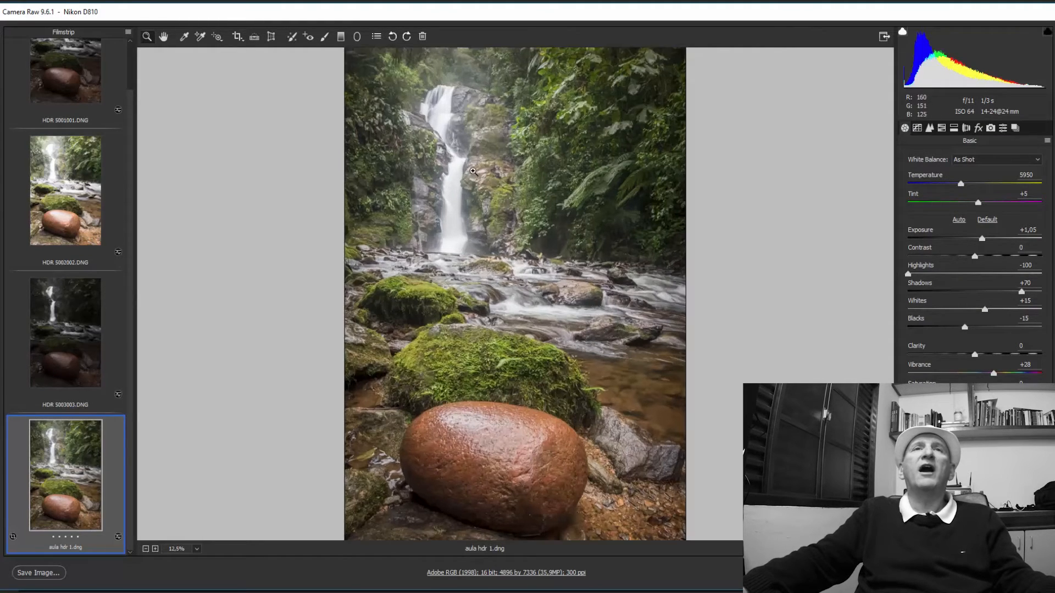
{"action": "left_click", "coordinate": [458, 199]}
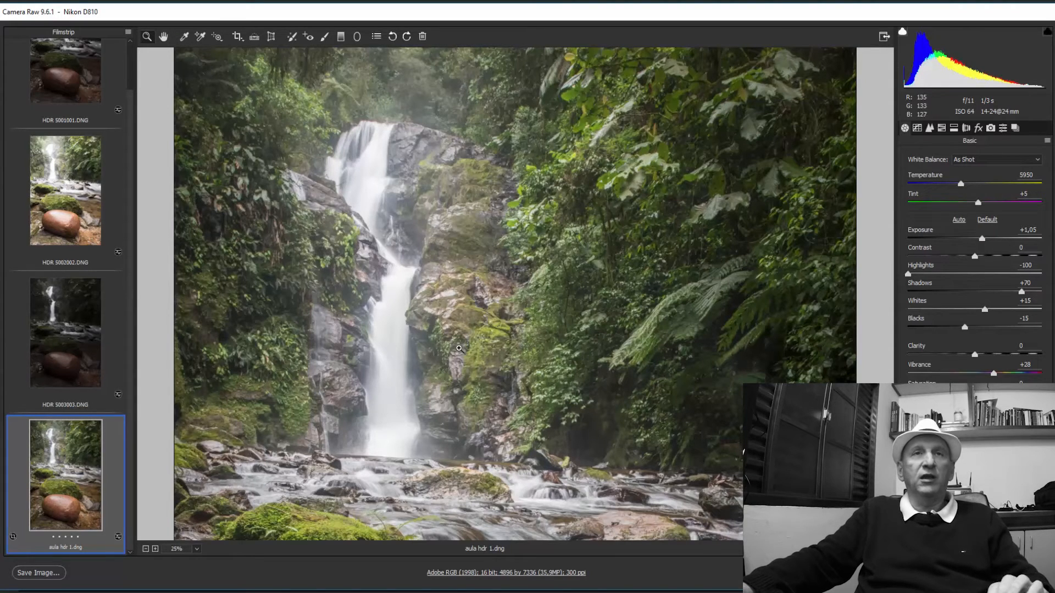
{"action": "key", "text": "alt"}
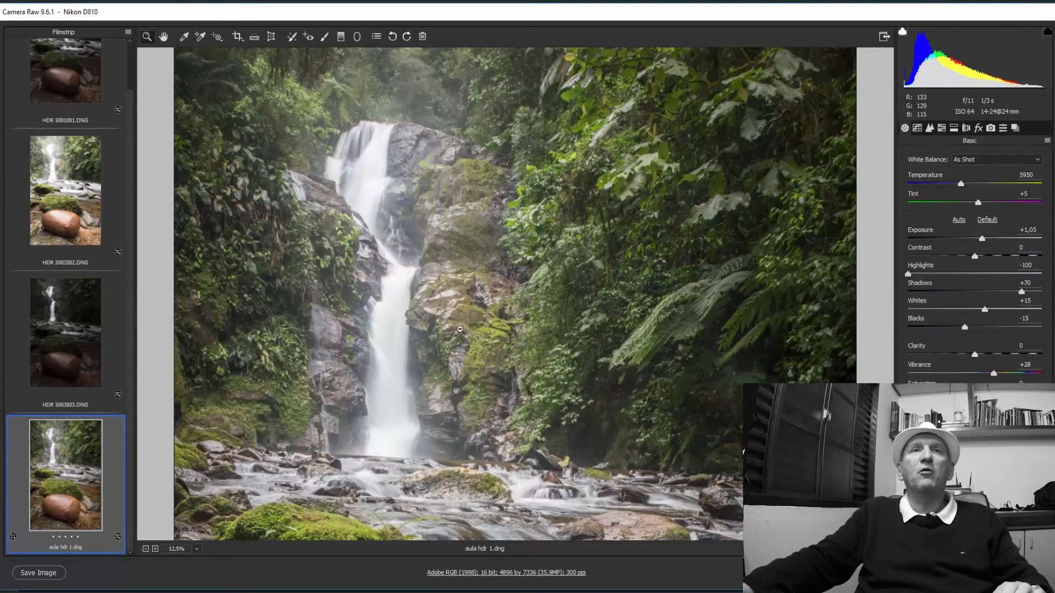
{"action": "left_click", "coordinate": [460, 329], "text": "alt"}
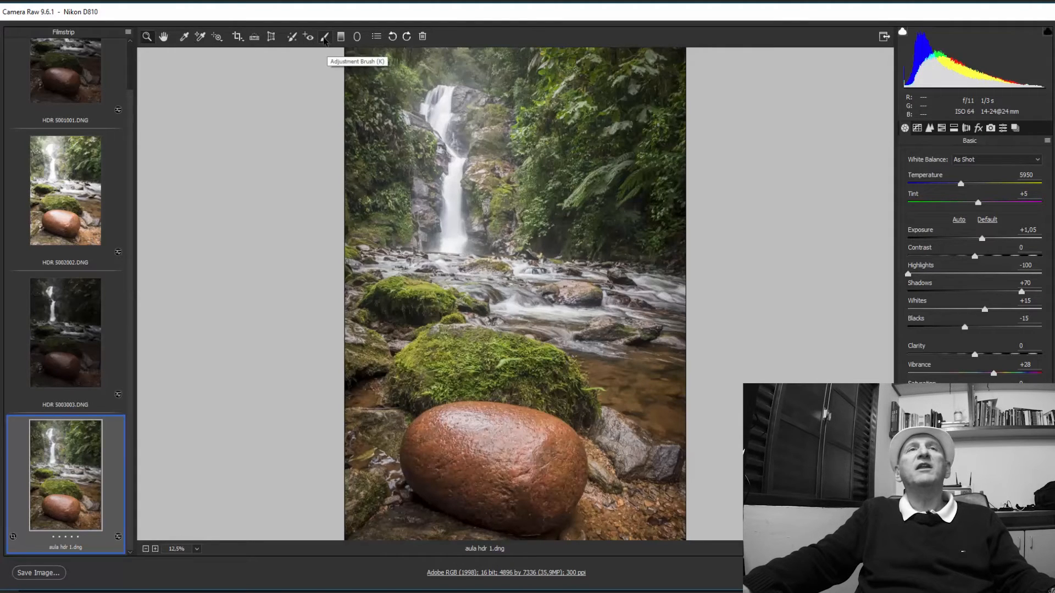
Darken the mist and rocks around the waterfall with an Adjustment Brush at Exposure -0.65 and Highlights -93, other values at 0
{"action": "left_click", "coordinate": [324, 37]}
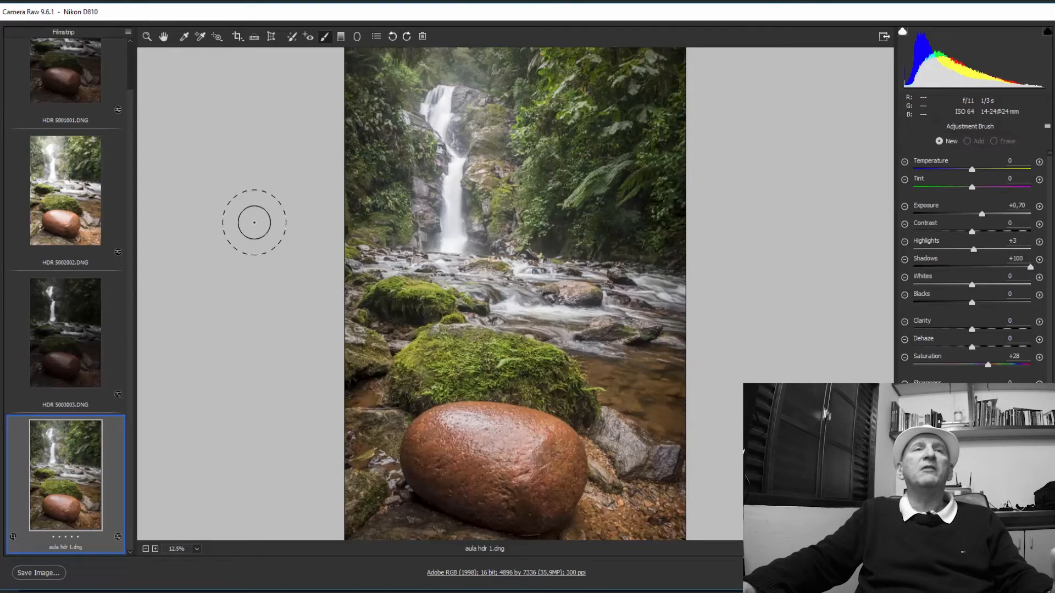
{"action": "mouse_move", "coordinate": [461, 177]}
{"action": "left_mouse_down"}
{"action": "mouse_move", "coordinate": [476, 191]}
{"action": "mouse_move", "coordinate": [463, 163]}
{"action": "left_mouse_up"}
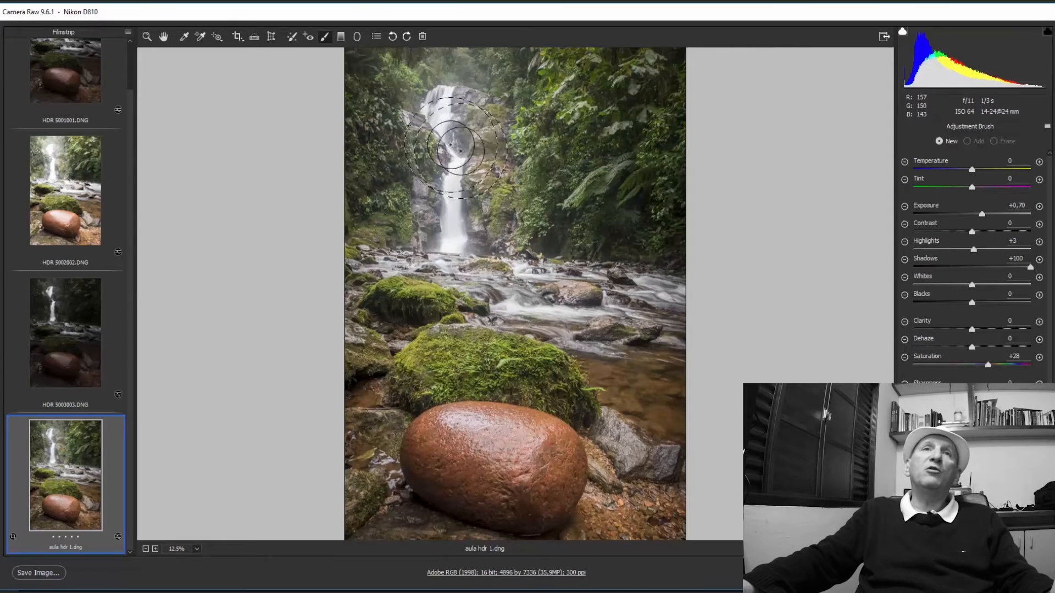
{"action": "right_click", "coordinate": [455, 146]}
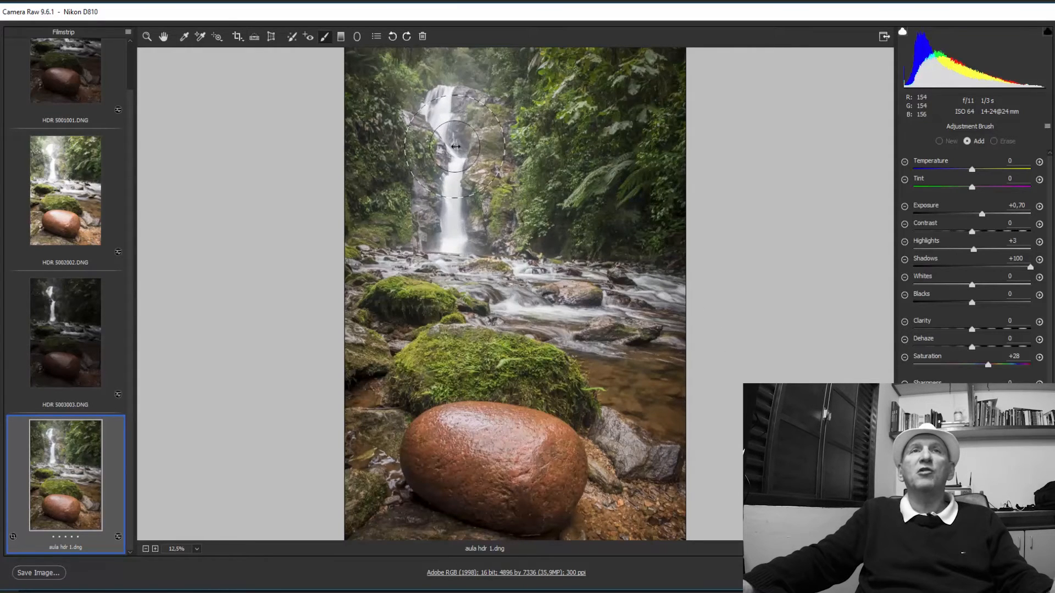
{"action": "left_click_drag", "start_coordinate": [455, 146], "coordinate": [450, 147]}
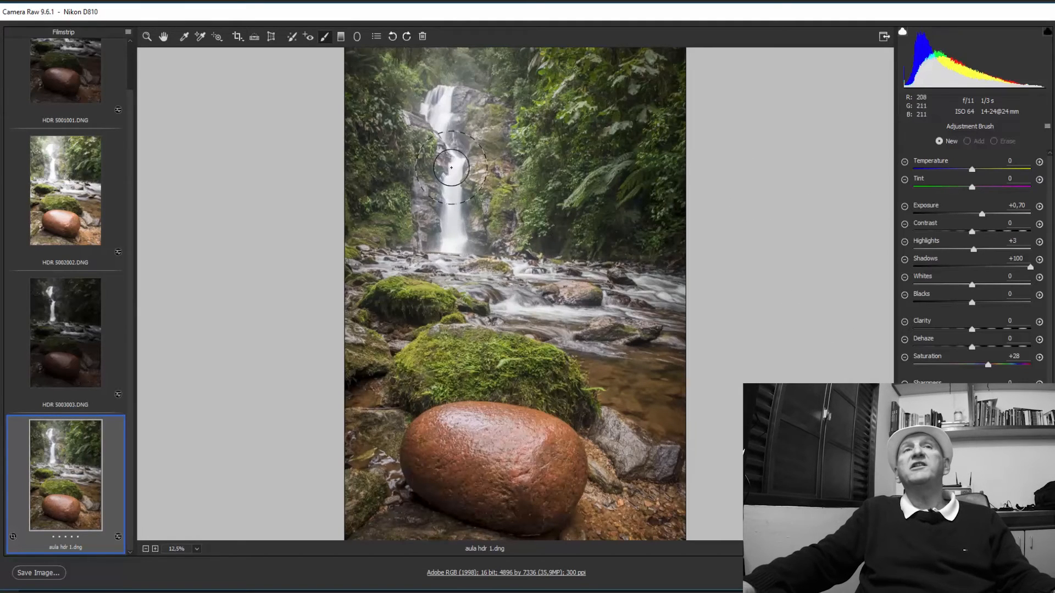
{"action": "left_click", "coordinate": [905, 207]}
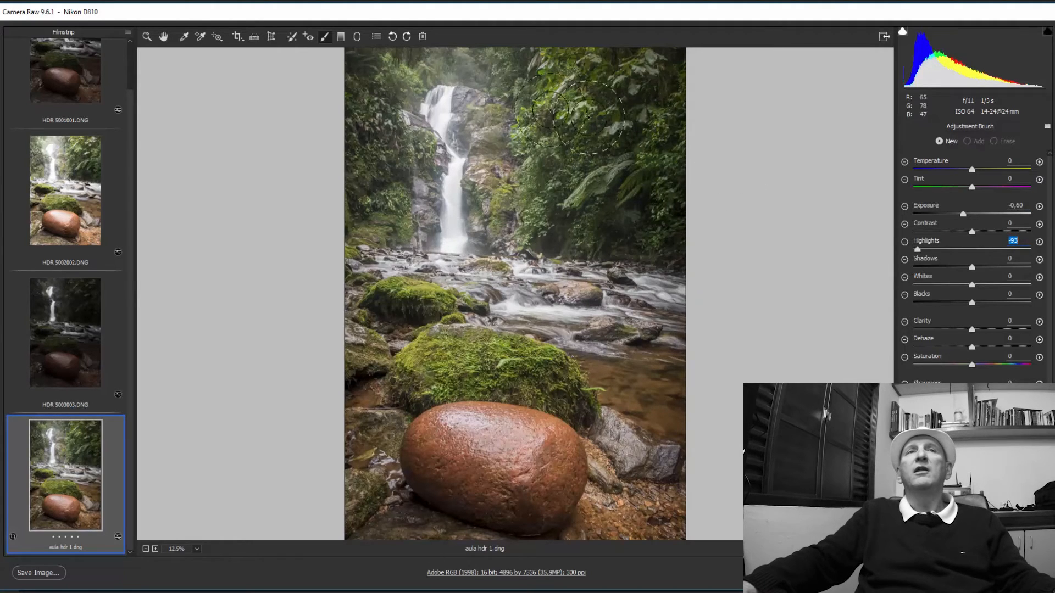
{"action": "mouse_move", "coordinate": [434, 78]}
{"action": "left_mouse_down"}
{"action": "mouse_move", "coordinate": [466, 74]}
{"action": "mouse_move", "coordinate": [483, 170]}
{"action": "mouse_move", "coordinate": [435, 195]}
{"action": "mouse_move", "coordinate": [485, 209]}
{"action": "mouse_move", "coordinate": [411, 261]}
{"action": "mouse_move", "coordinate": [394, 259]}
{"action": "mouse_move", "coordinate": [521, 282]}
{"action": "mouse_move", "coordinate": [596, 310]}
{"action": "mouse_move", "coordinate": [651, 288]}
{"action": "left_mouse_up"}
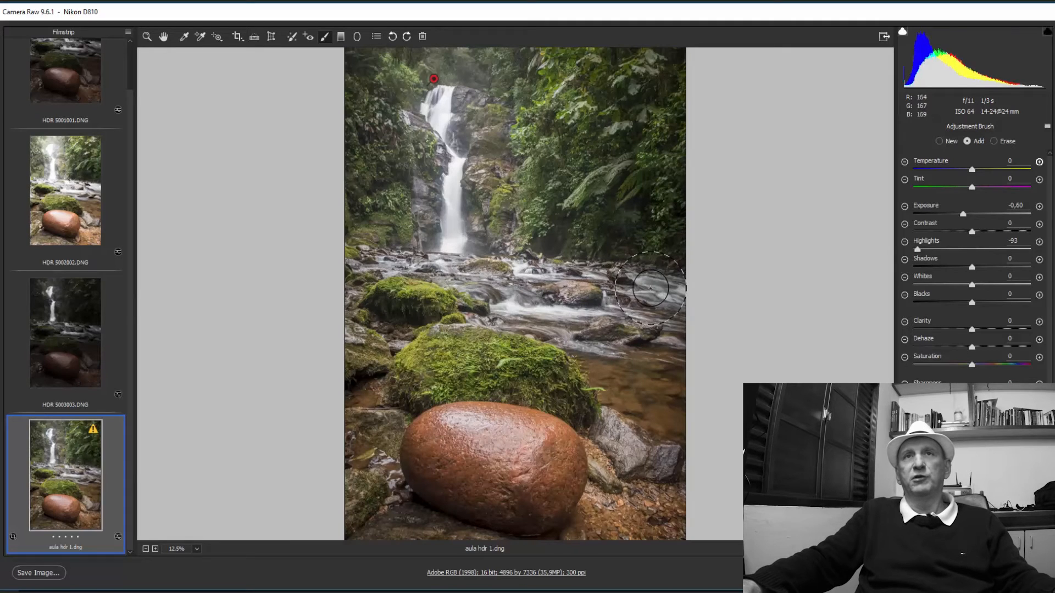
{"action": "mouse_move", "coordinate": [510, 187]}
{"action": "left_mouse_down"}
{"action": "mouse_move", "coordinate": [486, 160]}
{"action": "mouse_move", "coordinate": [490, 137]}
{"action": "left_mouse_up"}
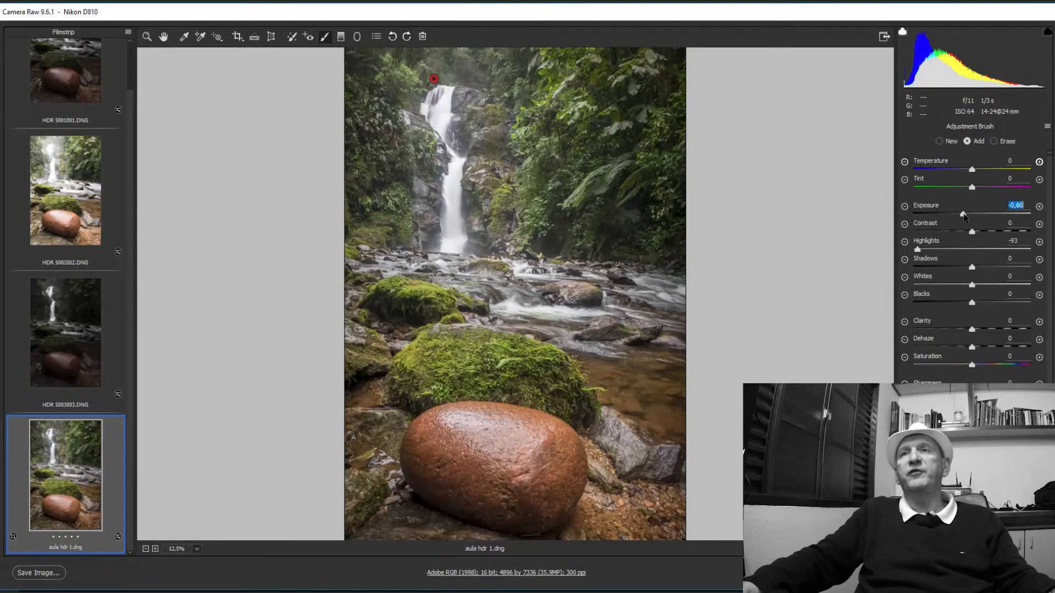
{"action": "left_click_drag", "start_coordinate": [977, 217], "coordinate": [962, 215]}
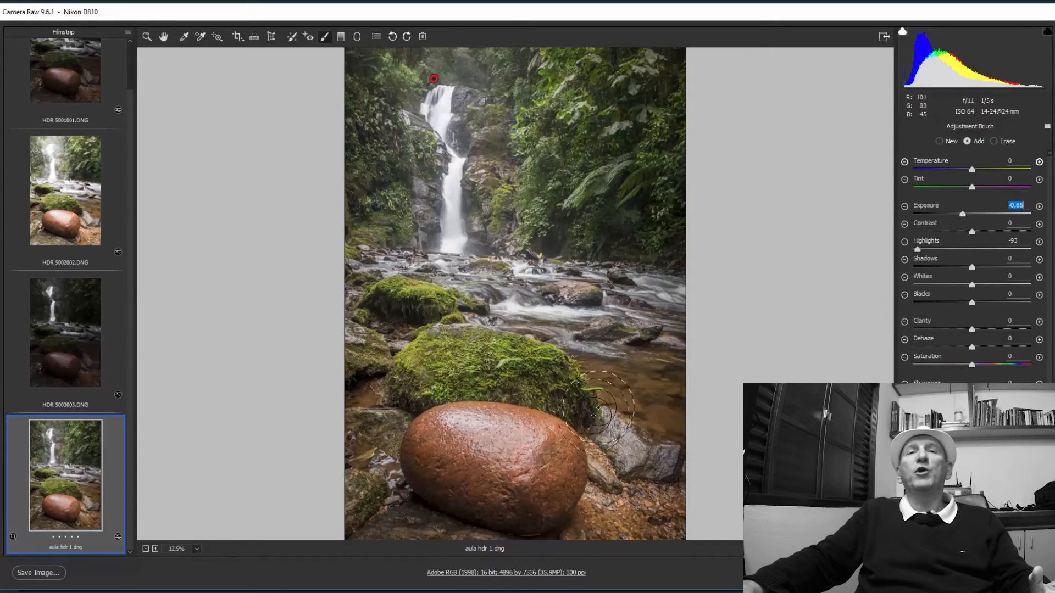
Dab the brush adjustment onto the large reddish foreground stone and erase it there with the brush in Erase mode
{"action": "left_click", "coordinate": [509, 445]}
{"action": "left_click", "coordinate": [536, 443]}
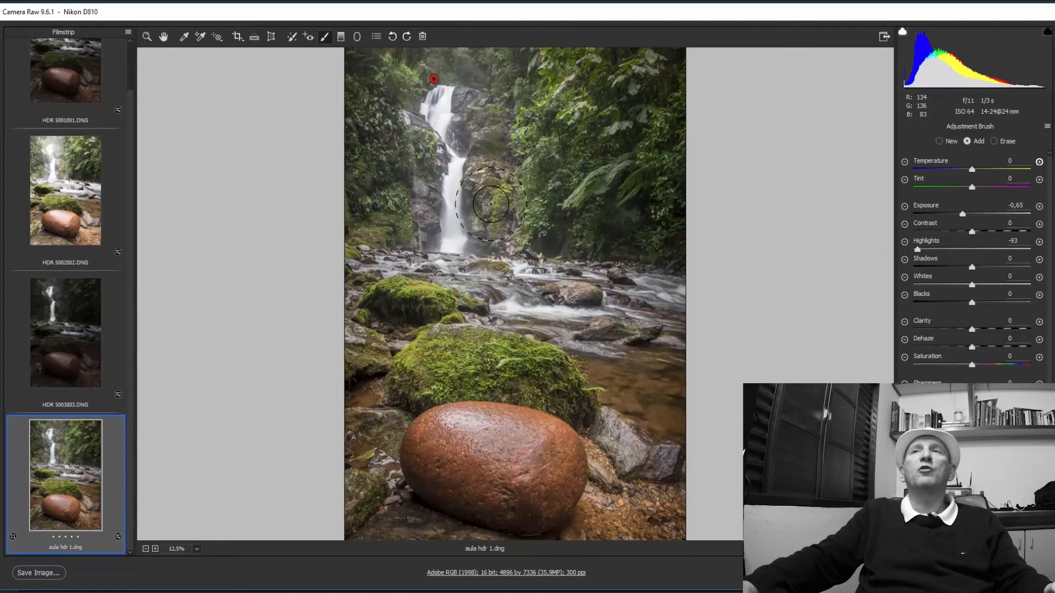
{"action": "left_click", "coordinate": [994, 141]}
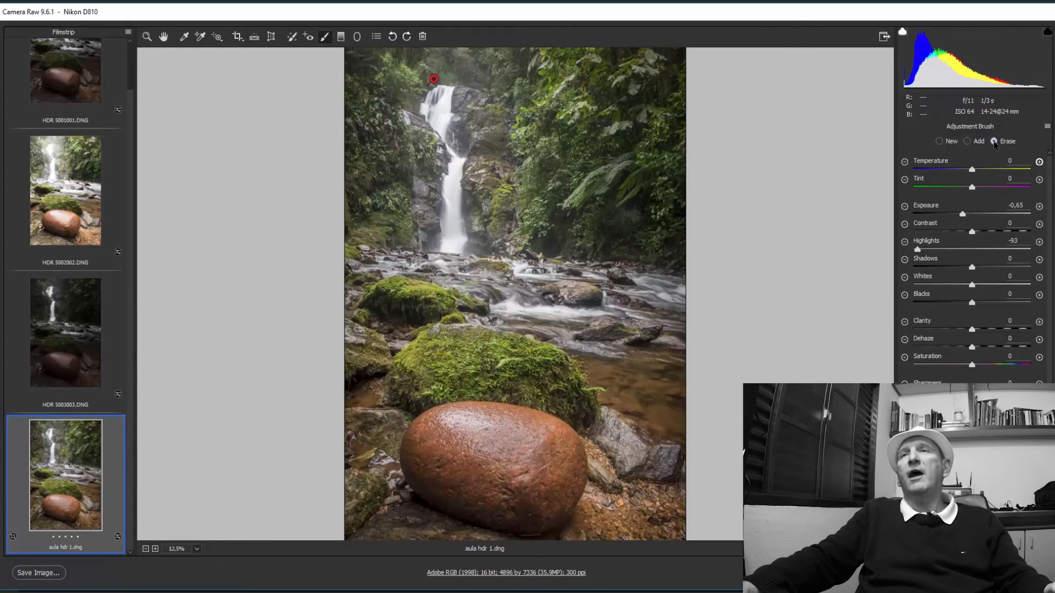
{"action": "mouse_move", "coordinate": [529, 447]}
{"action": "left_mouse_down"}
{"action": "mouse_move", "coordinate": [547, 447]}
{"action": "mouse_move", "coordinate": [506, 447]}
{"action": "mouse_move", "coordinate": [517, 450]}
{"action": "left_mouse_up"}
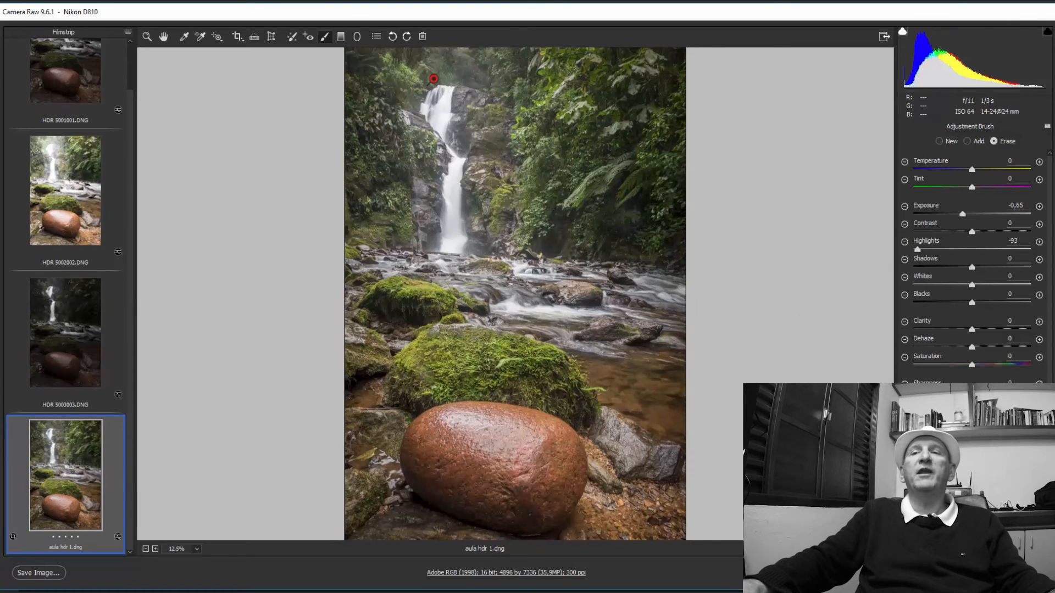
Open the adjusted aula hdr 1.dng in Photoshop
{"action": "left_click", "coordinate": [933, 573]}
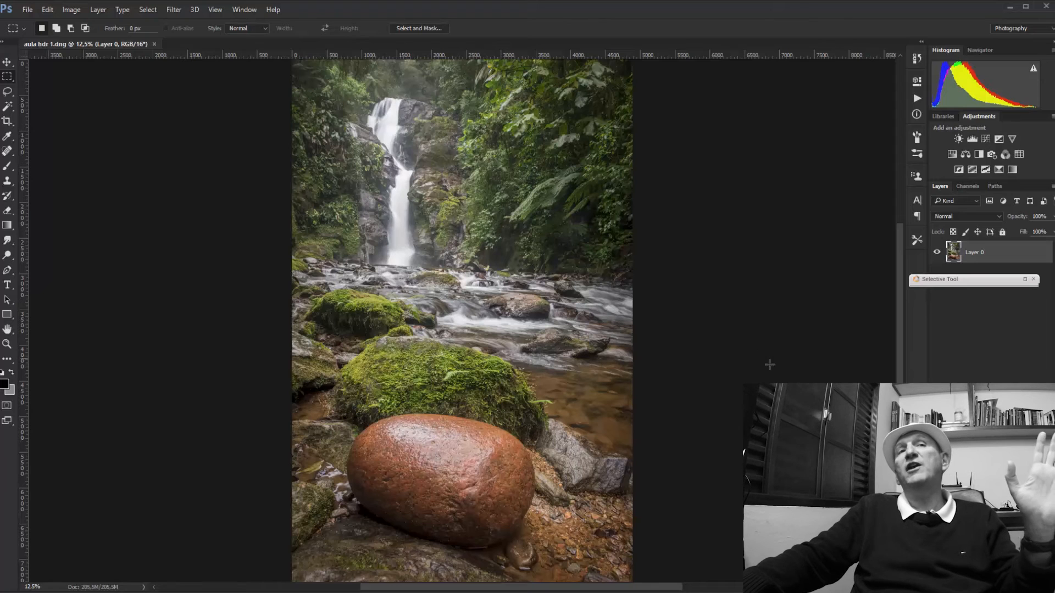
{"action": "left_click", "coordinate": [28, 9]}
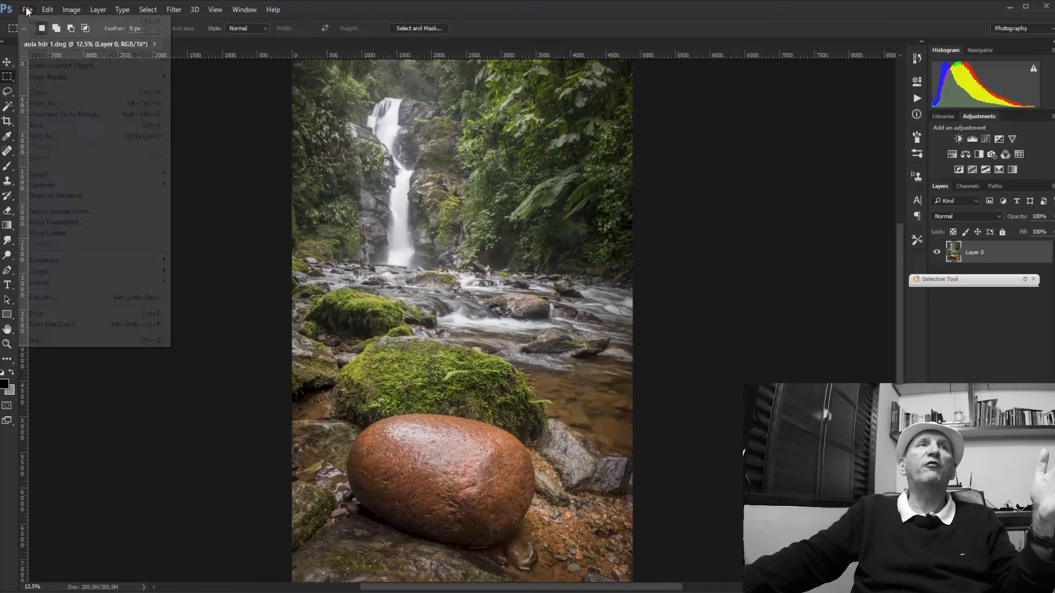
{"action": "left_click", "coordinate": [55, 134]}
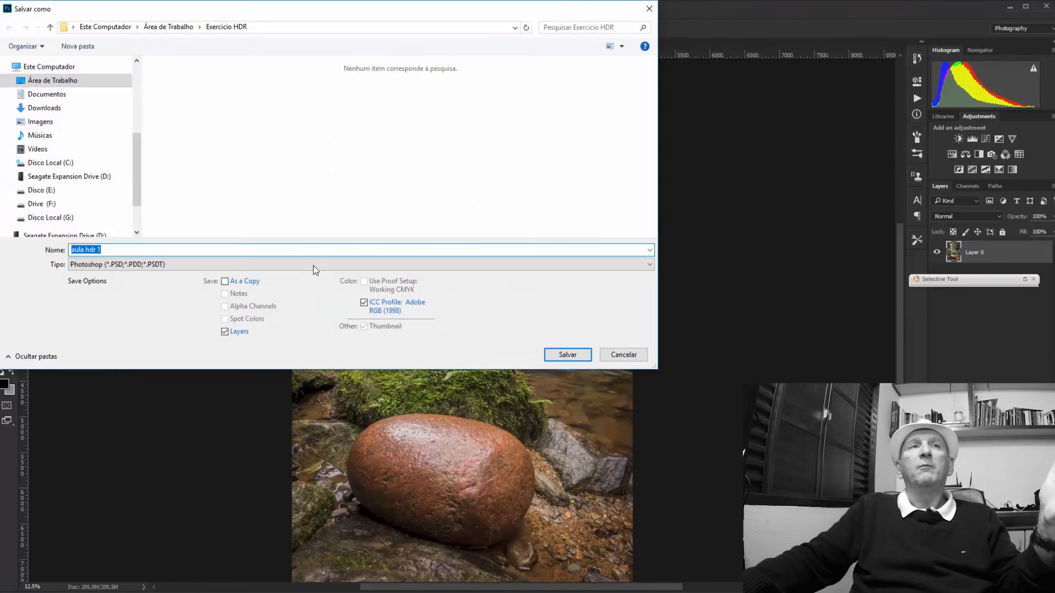
{"action": "left_click", "coordinate": [149, 266]}
{"action": "left_click", "coordinate": [150, 267]}
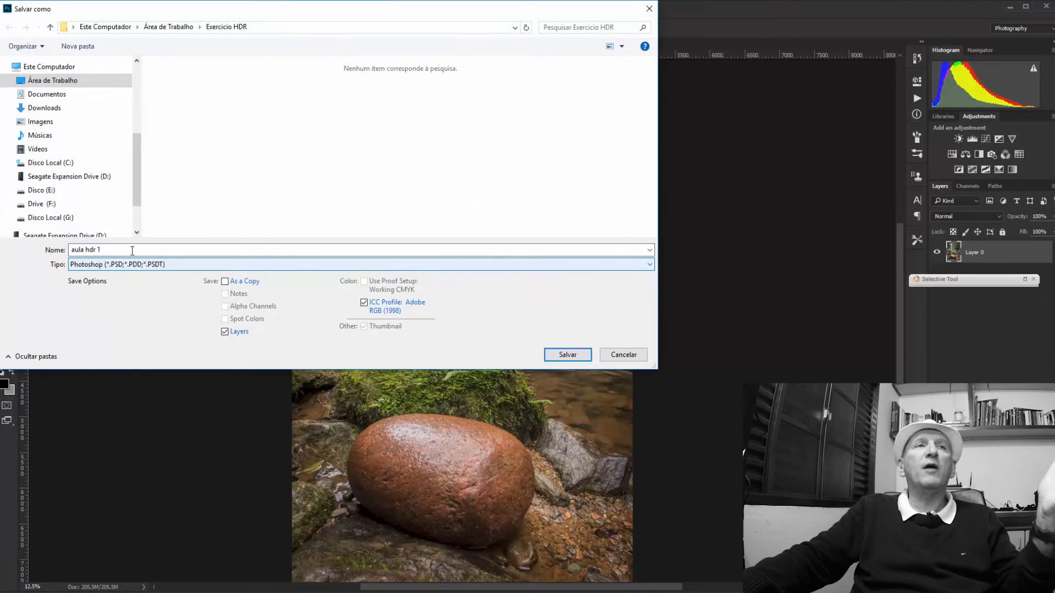
{"action": "left_click", "coordinate": [621, 355]}
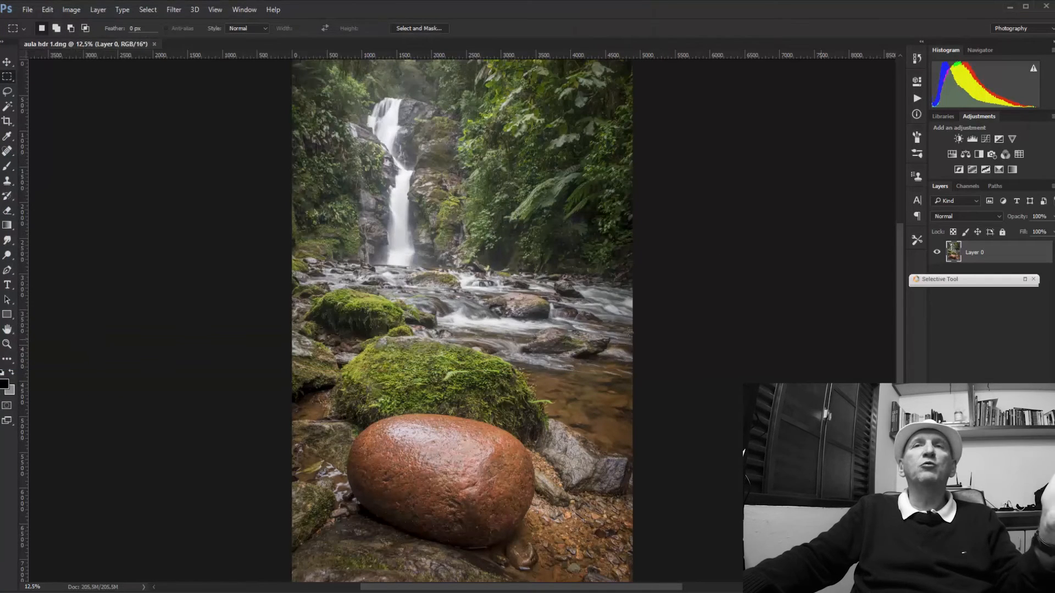
Close the aula hdr 1.dng document without saving it
{"action": "left_click", "coordinate": [154, 43]}
{"action": "left_click", "coordinate": [531, 228]}
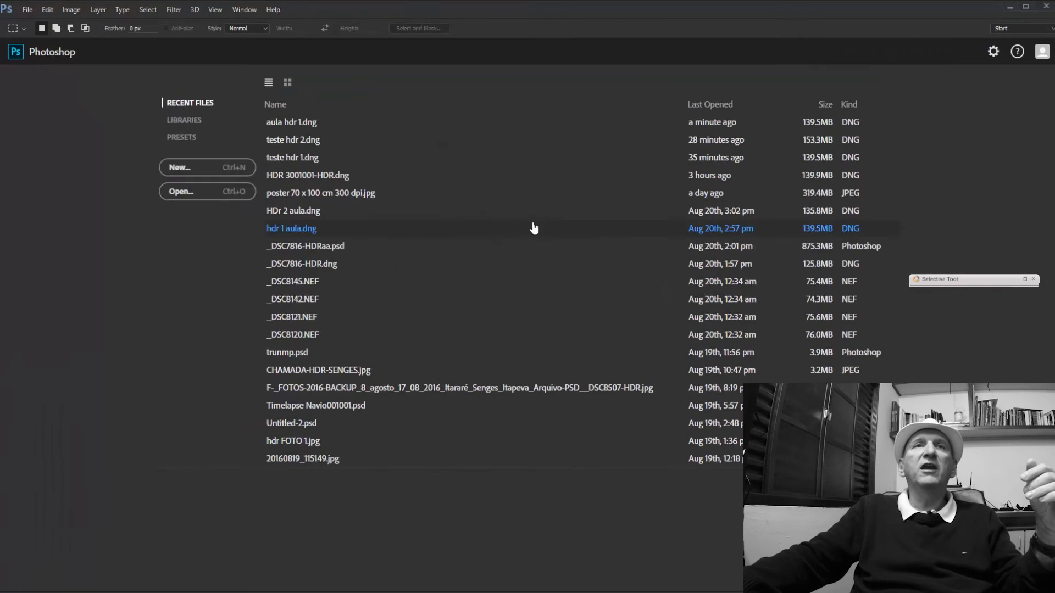
Switch to Bridge and open the bracketed canyon exposures HDR 6001001, HDR 6002002 and HDR 6003003 in Camera Raw
{"action": "key", "text": "alt+Tab"}
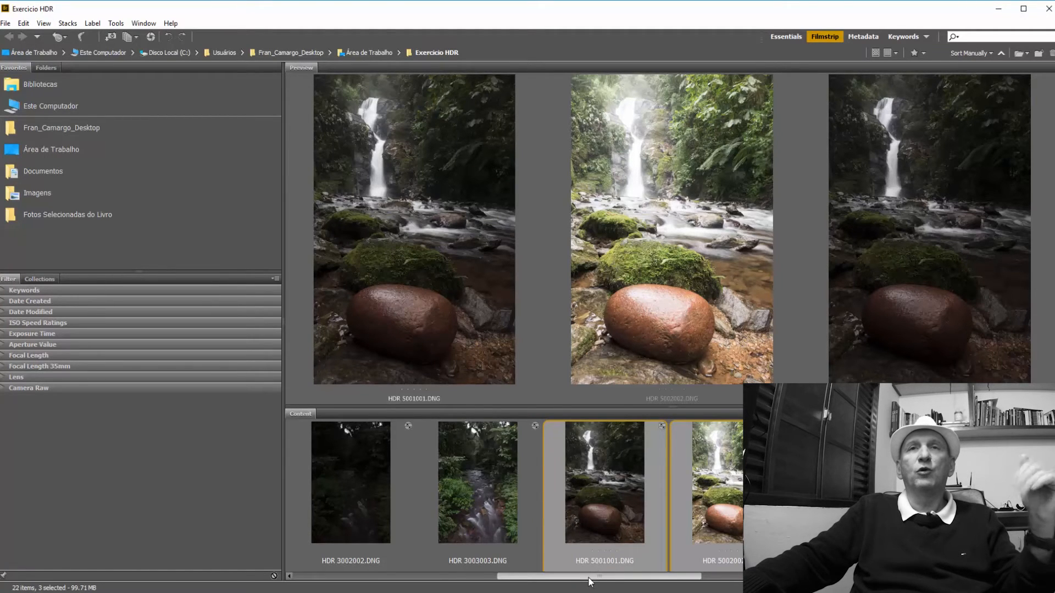
{"action": "left_click_drag", "start_coordinate": [592, 581], "coordinate": [713, 561]}
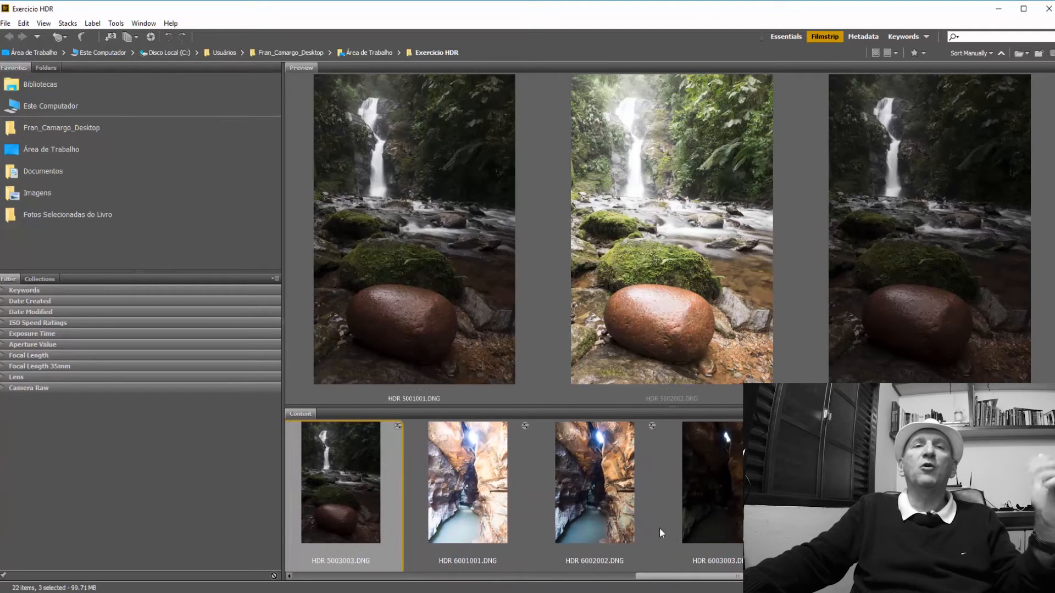
{"action": "left_click", "coordinate": [478, 486]}
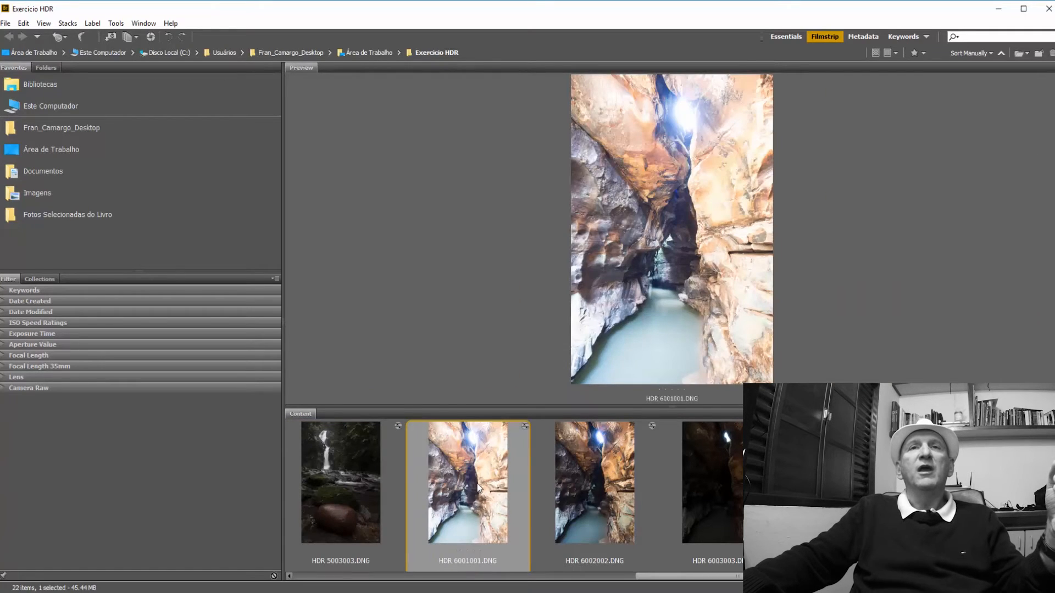
{"action": "left_click", "coordinate": [592, 499], "text": "ctrl"}
{"action": "left_click", "coordinate": [702, 493], "text": "ctrl"}
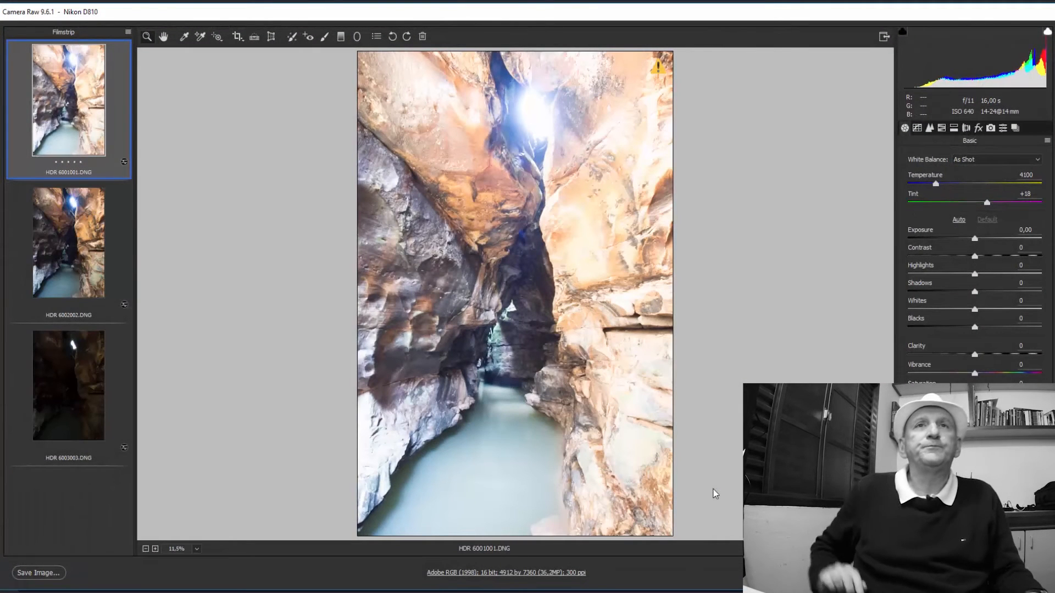
Select all three canyon exposures and start Merge to HDR for them
{"action": "key", "text": "ctrl+a"}
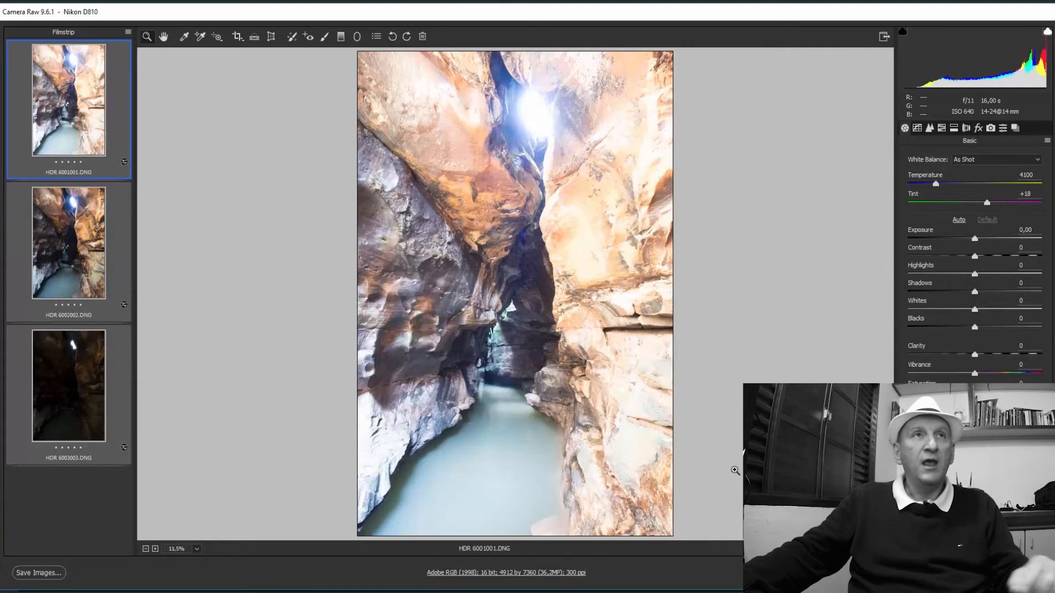
{"action": "left_click", "coordinate": [127, 34]}
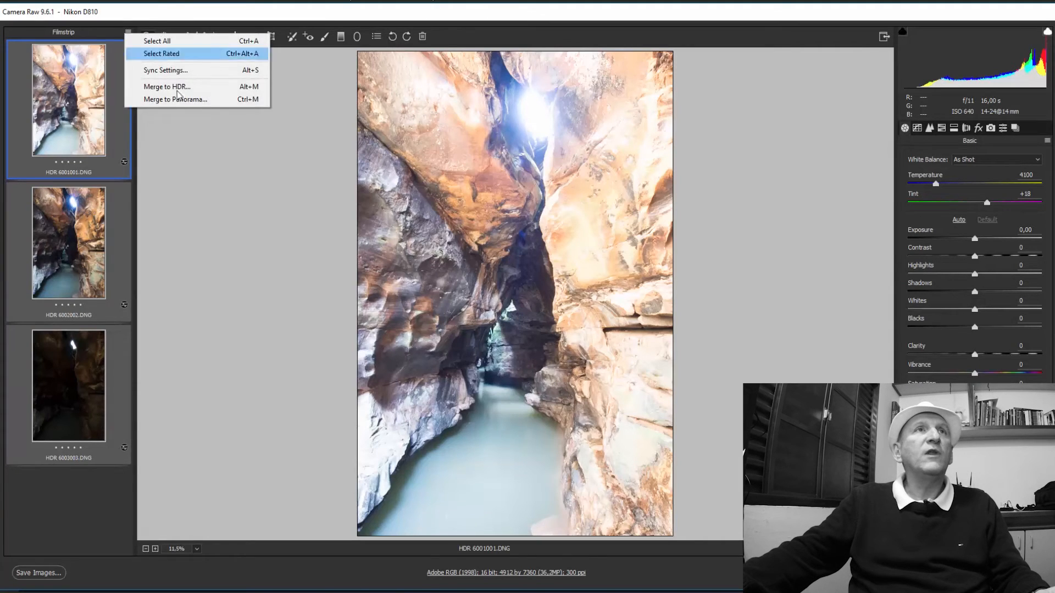
{"action": "left_click", "coordinate": [176, 87]}
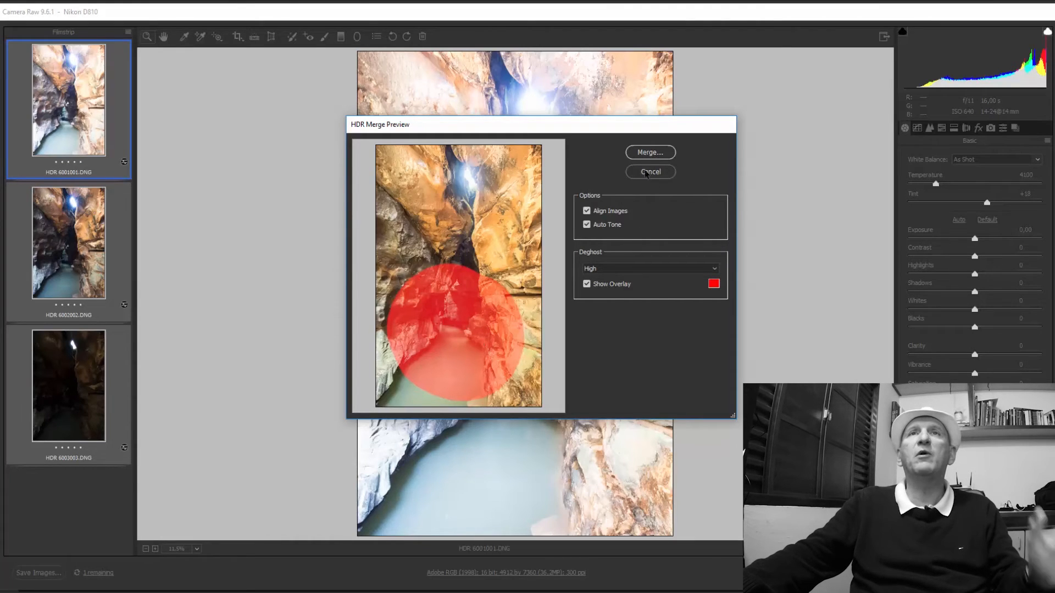
Merge the exposures with Align Images, Auto Tone and High deghosting, saving the result as aula hdr 2.dng in Exercicio HDR
{"action": "left_click", "coordinate": [645, 154]}
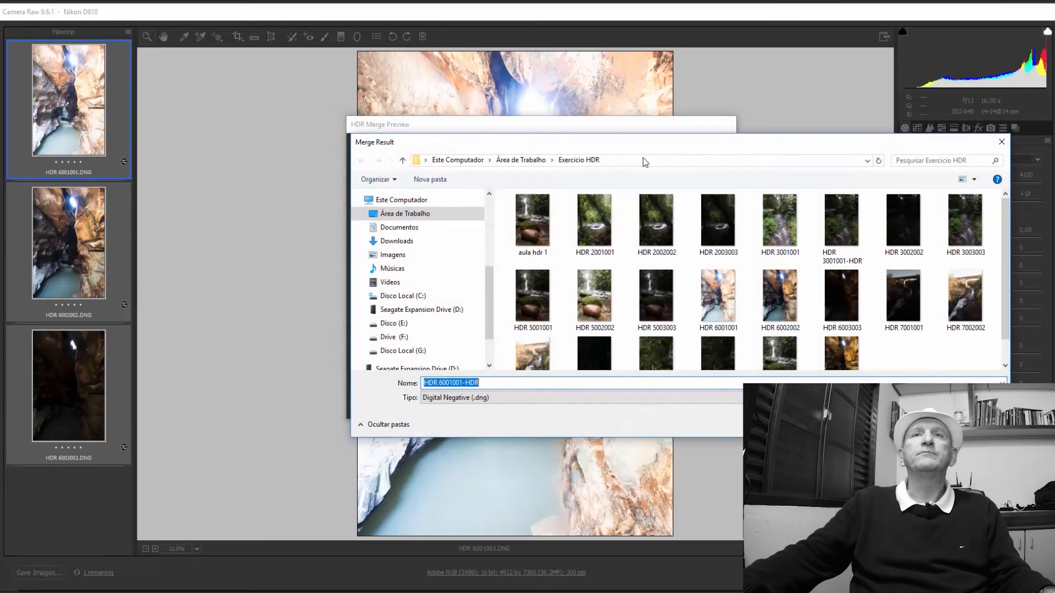
{"action": "type", "text": "au"}
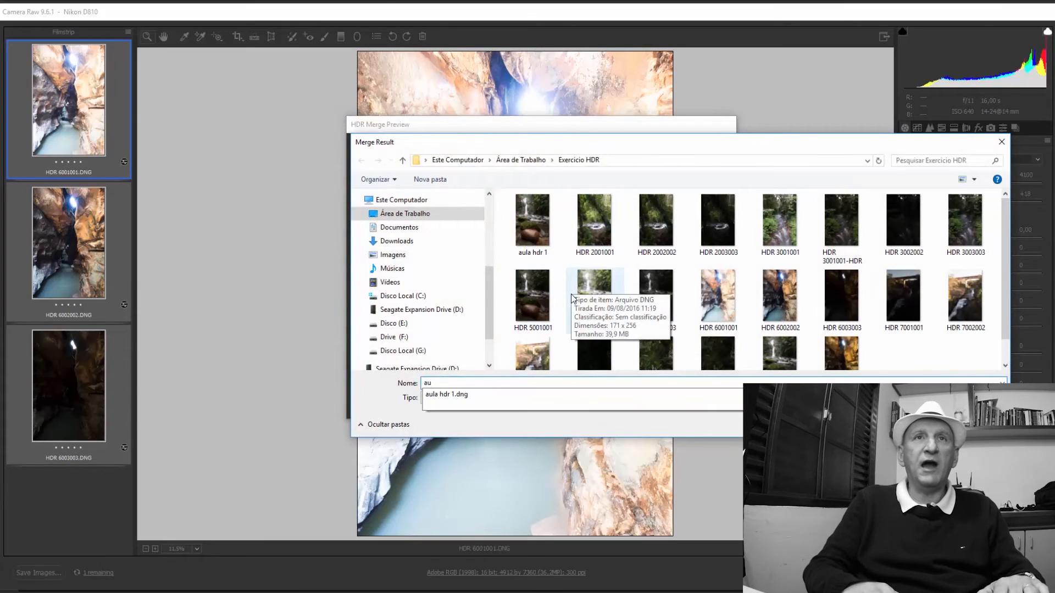
{"action": "left_click", "coordinate": [438, 394]}
{"action": "left_click", "coordinate": [454, 383]}
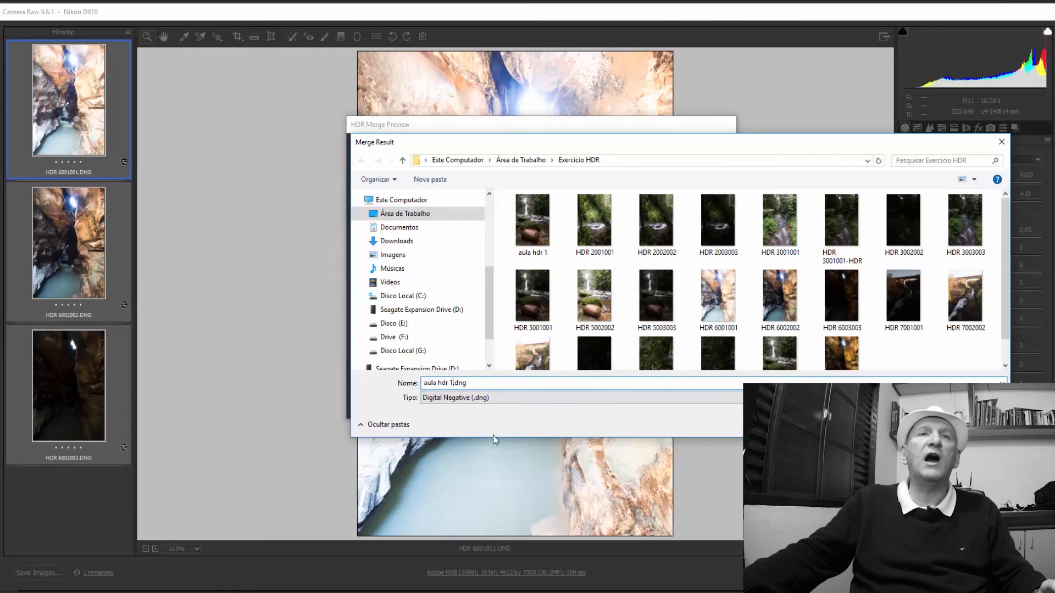
{"action": "key", "text": "BackSpace"}
{"action": "type", "text": "2"}
{"action": "key", "text": "Return"}
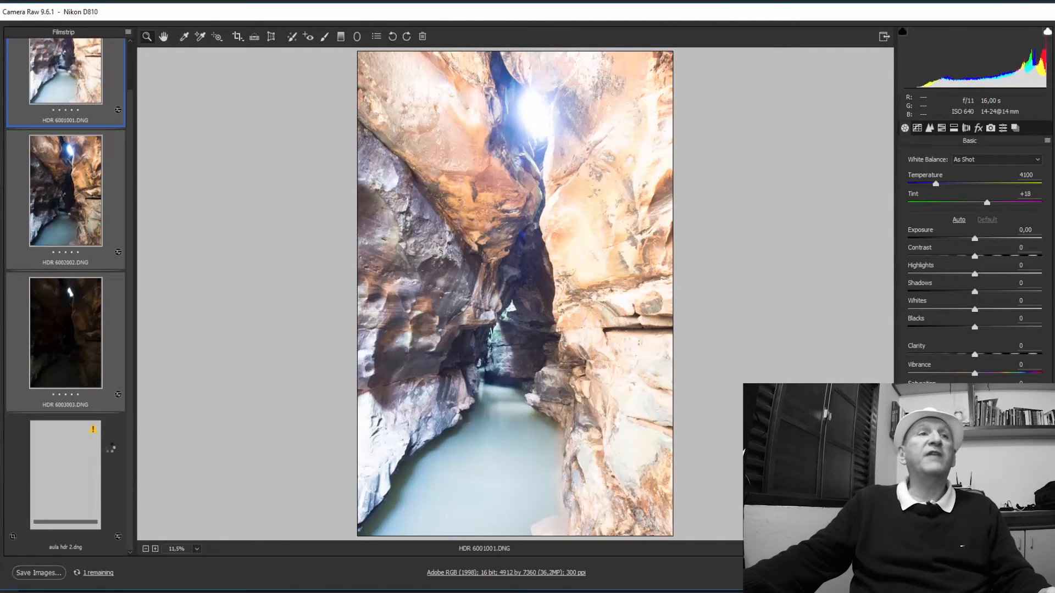
Compare the merged aula hdr 2.dng with each of its three source exposures
{"action": "left_click", "coordinate": [58, 466]}
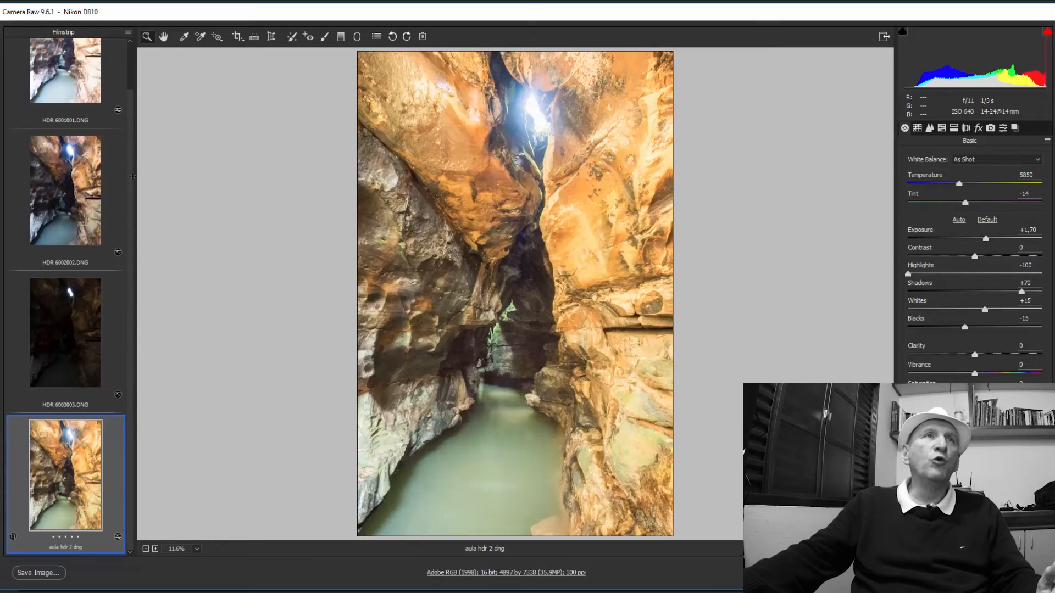
{"action": "scroll", "coordinate": [132, 104], "scroll_direction": "up", "scroll_amount": 1}
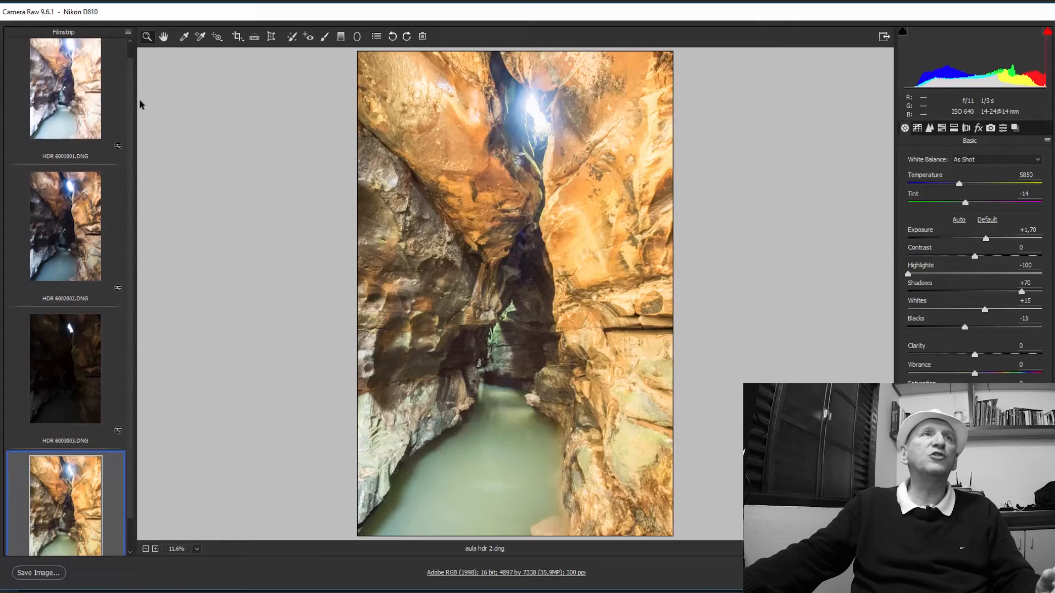
{"action": "left_click", "coordinate": [81, 101]}
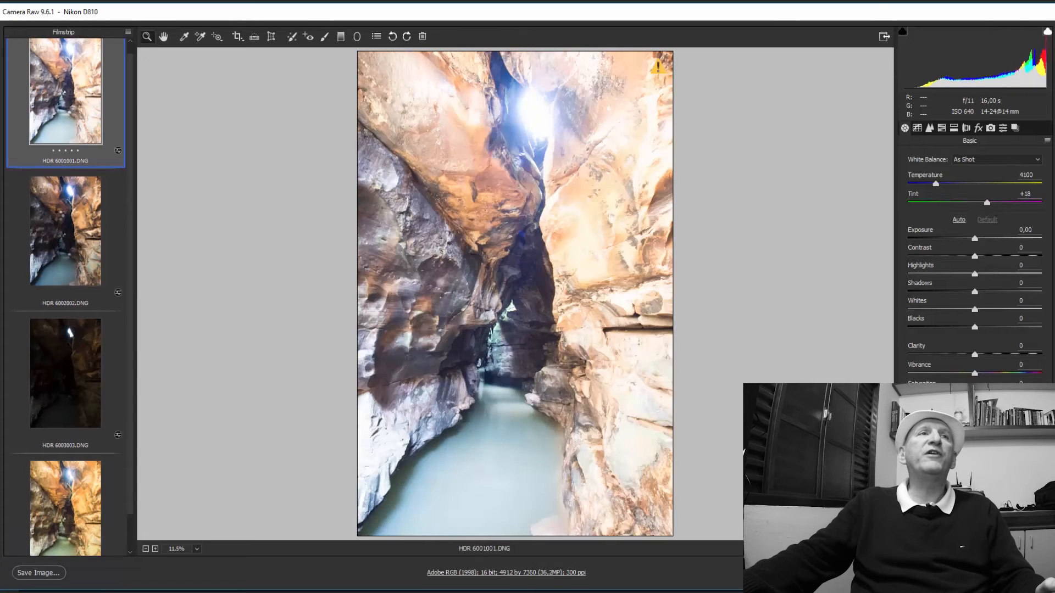
{"action": "left_click", "coordinate": [60, 214]}
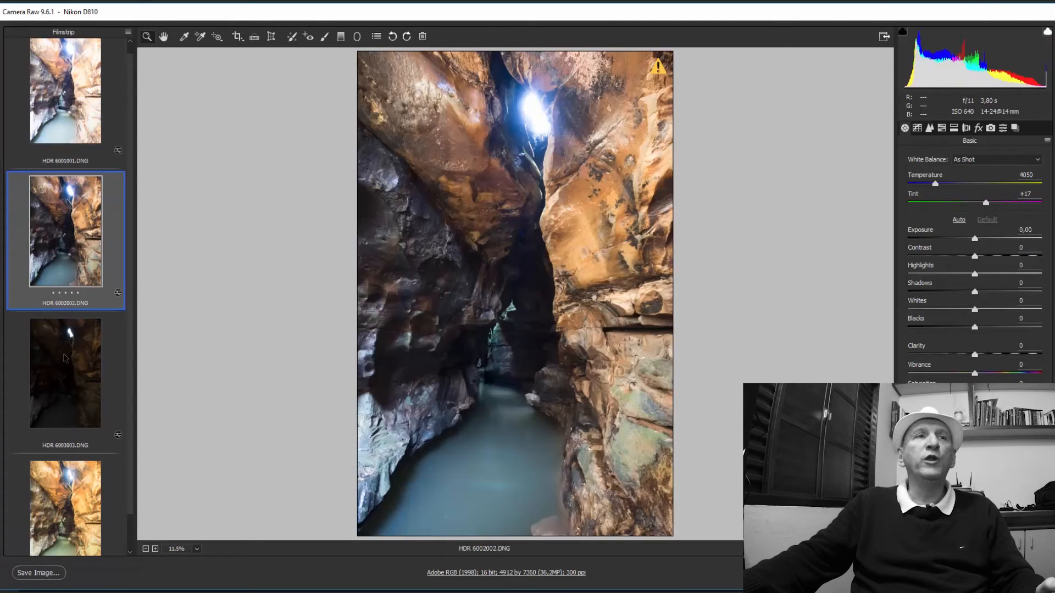
{"action": "left_click", "coordinate": [66, 375]}
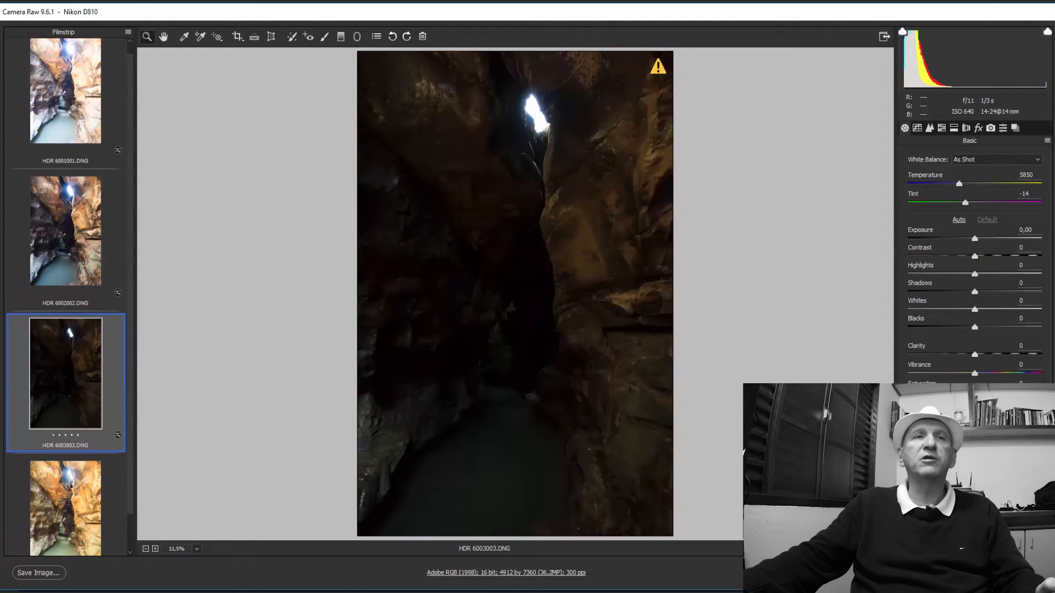
{"action": "left_click", "coordinate": [75, 494]}
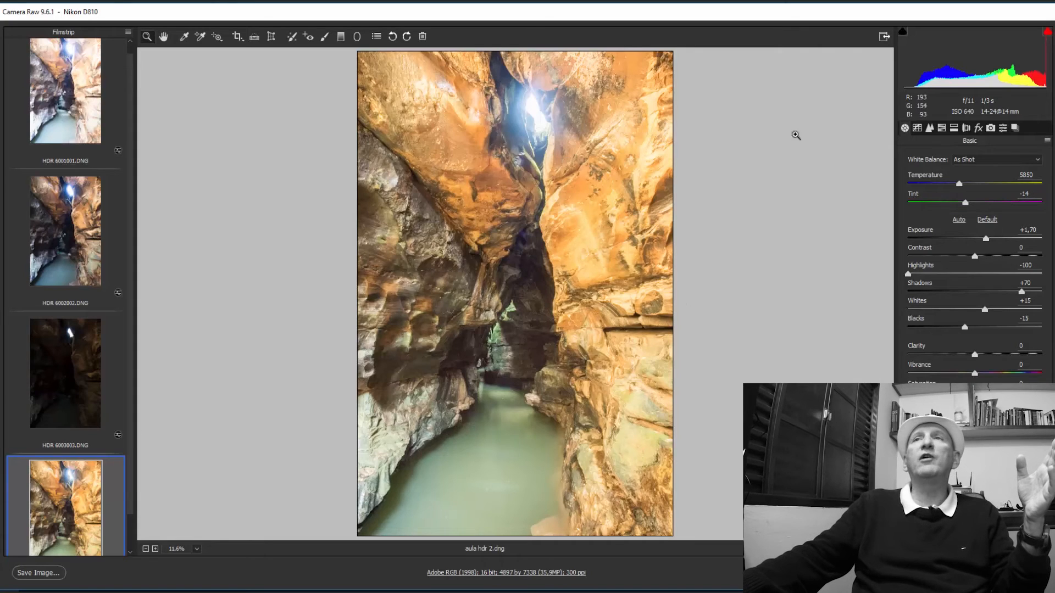
Darken the edges of aula hdr 2.dng with a Post Crop Vignetting Amount of -40
{"action": "left_click", "coordinate": [978, 128]}
{"action": "left_click_drag", "start_coordinate": [963, 317], "coordinate": [950, 317]}
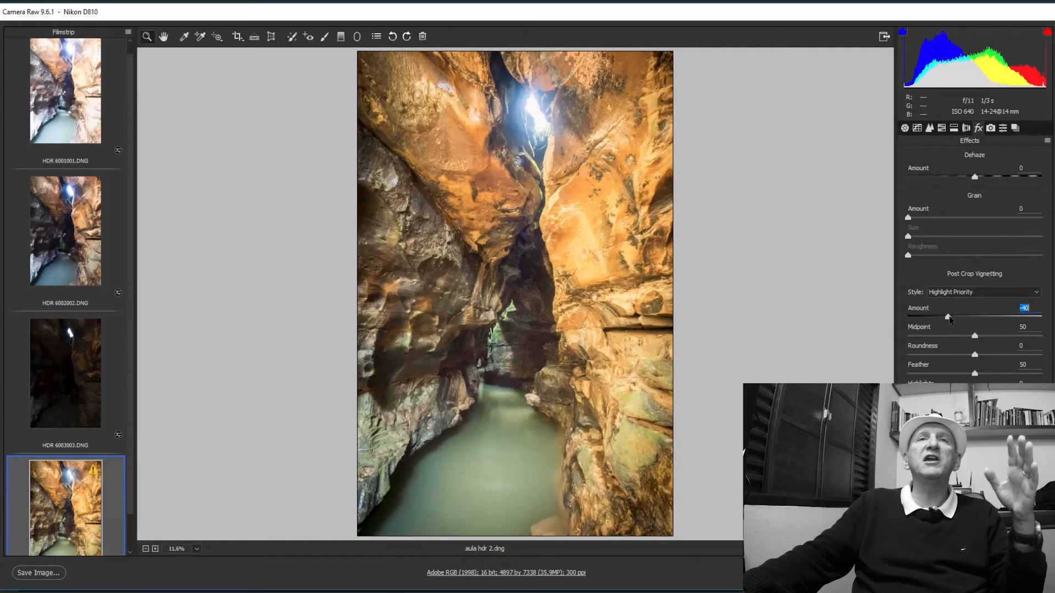
{"action": "left_click", "coordinate": [907, 128]}
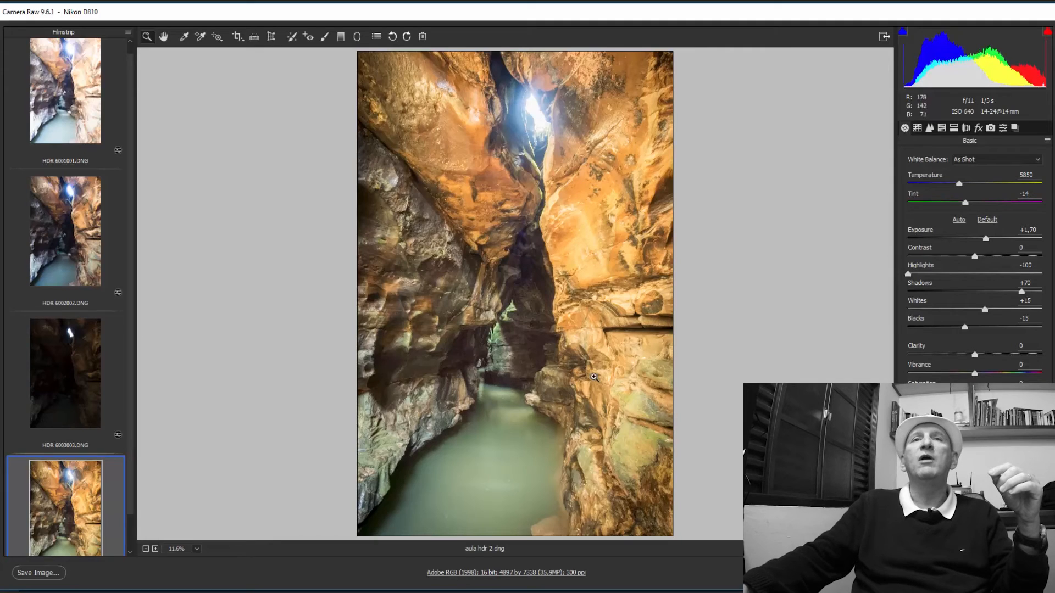
Darken the orange canyon wall and the pale rocks opposite it with an Adjustment Brush at Exposure -0.65 and Highlights -93
{"action": "key", "text": "k"}
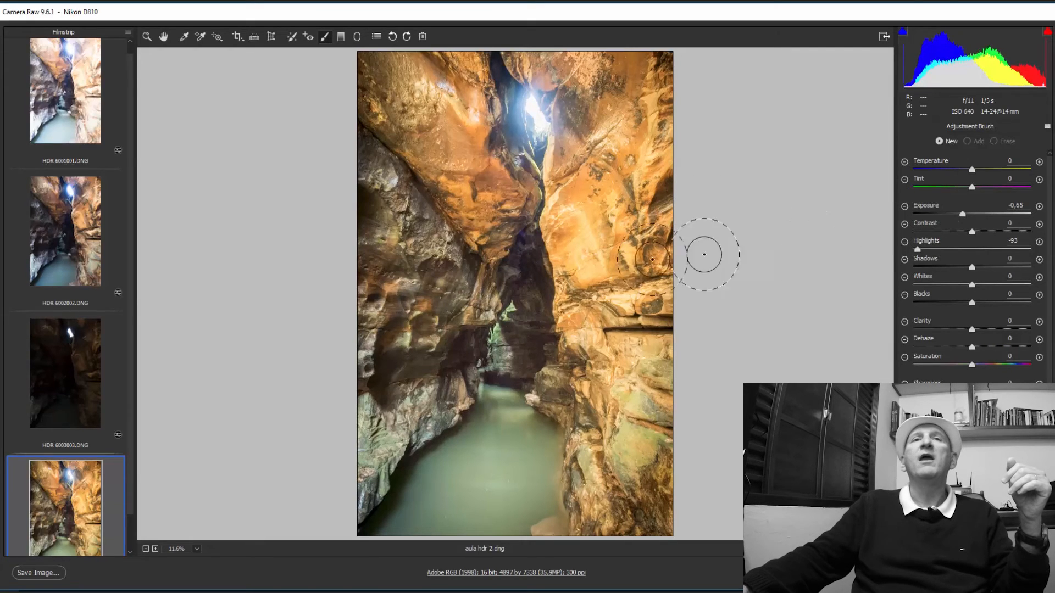
{"action": "right_click", "coordinate": [592, 237]}
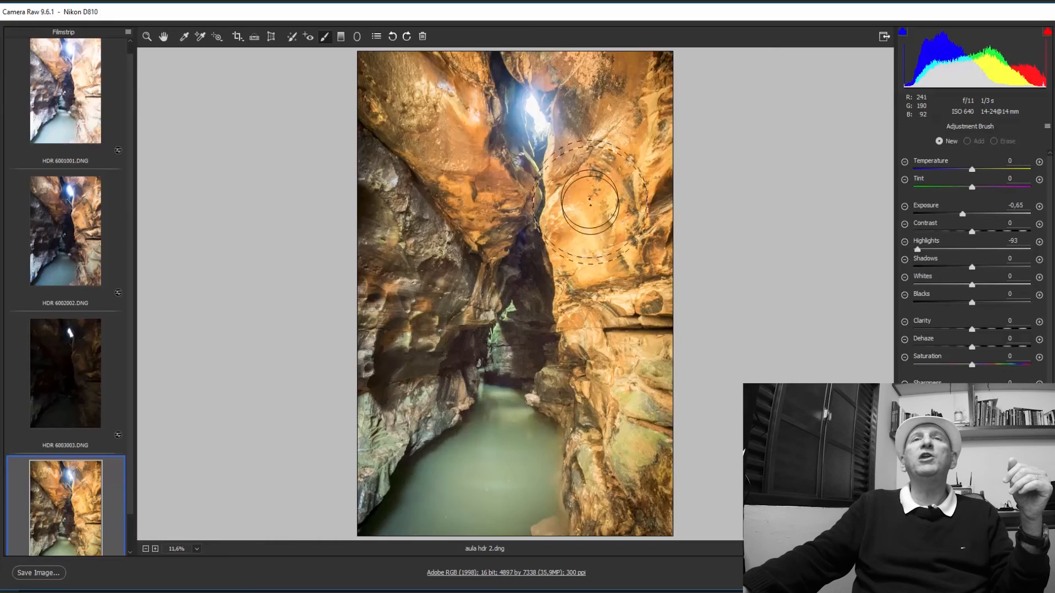
{"action": "mouse_move", "coordinate": [588, 181]}
{"action": "left_mouse_down"}
{"action": "mouse_move", "coordinate": [599, 333]}
{"action": "mouse_move", "coordinate": [620, 401]}
{"action": "mouse_move", "coordinate": [606, 457]}
{"action": "mouse_move", "coordinate": [583, 454]}
{"action": "left_mouse_up"}
{"action": "right_click", "coordinate": [424, 416]}
{"action": "left_click_drag", "start_coordinate": [421, 409], "coordinate": [356, 464]}
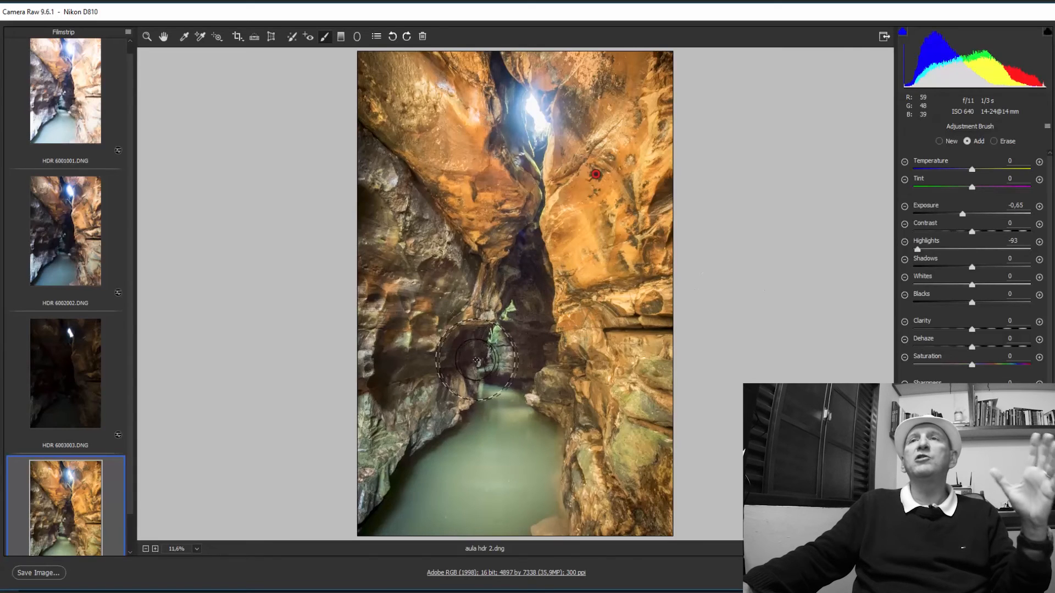
Brighten the dark cleft and shaded wall with a new Adjustment Brush at Exposure +0.70, Highlights -2 and Shadows +100, and fine-tune its Exposure
{"action": "left_click", "coordinate": [940, 142]}
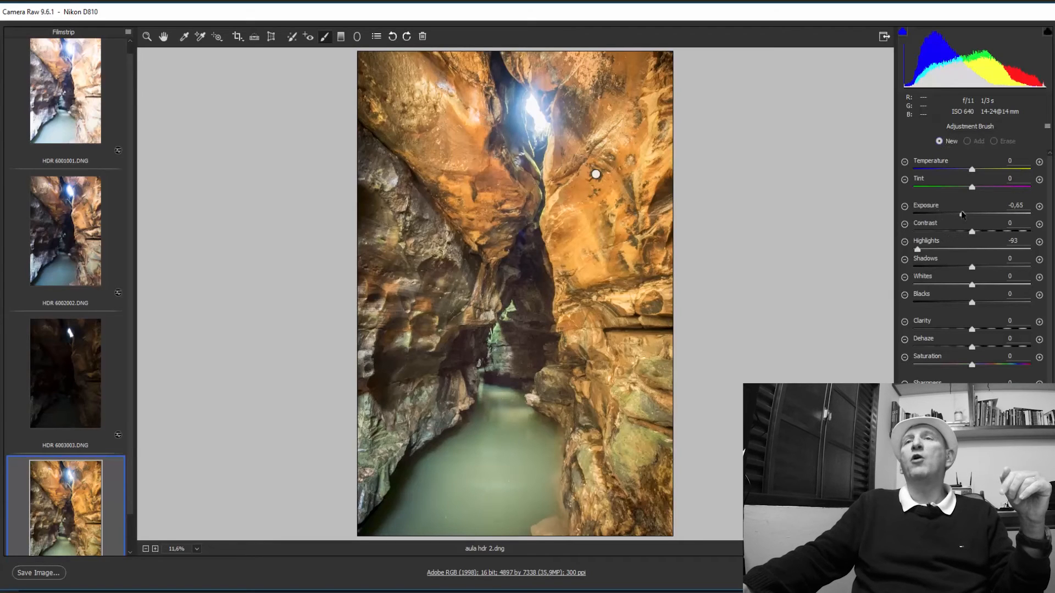
{"action": "left_click_drag", "start_coordinate": [962, 214], "coordinate": [982, 214]}
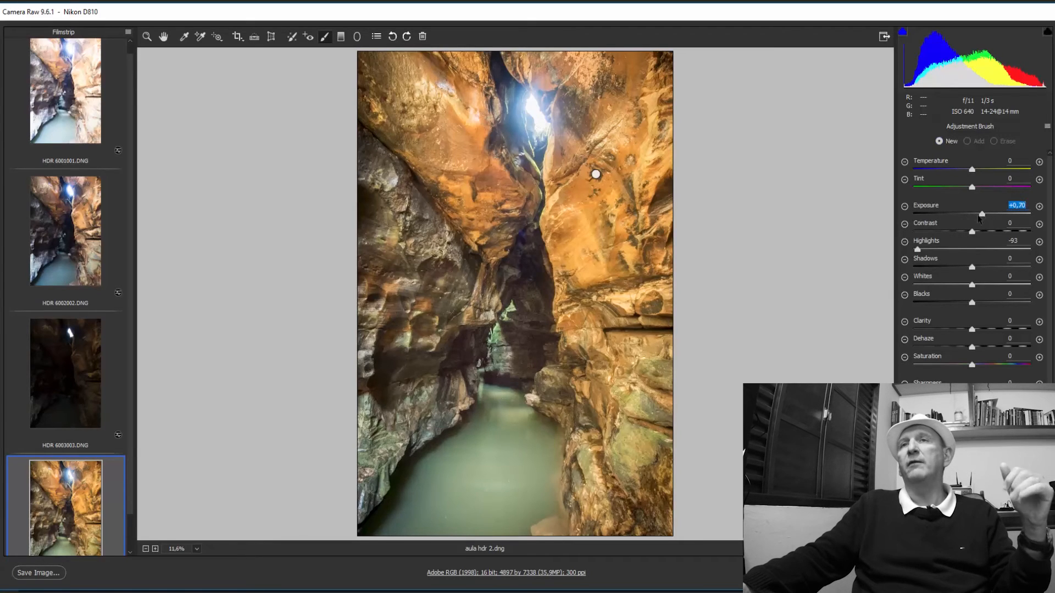
{"action": "left_click_drag", "start_coordinate": [916, 251], "coordinate": [1036, 276]}
{"action": "left_click", "coordinate": [982, 215]}
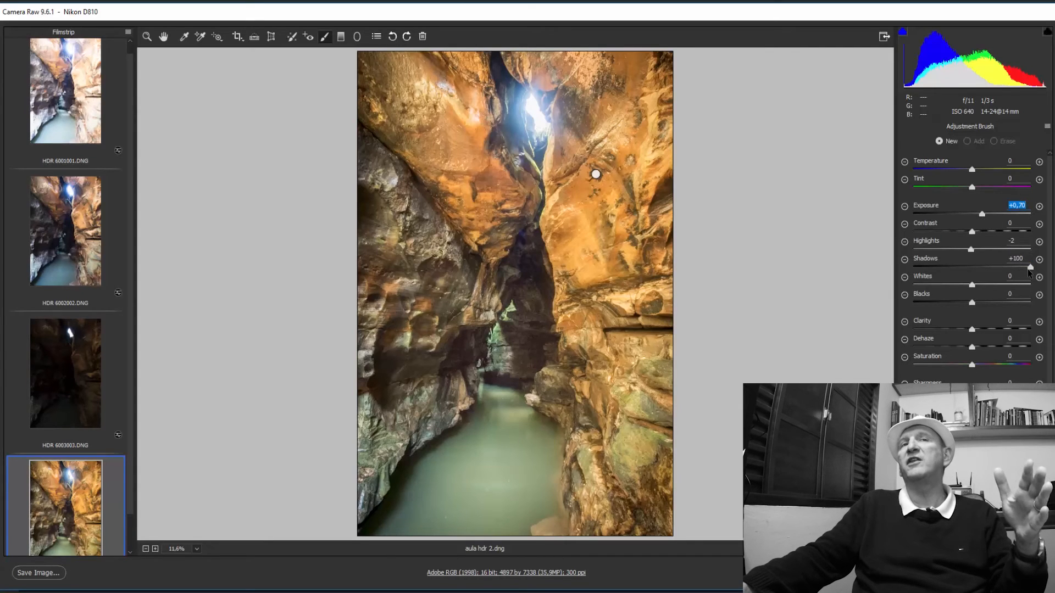
{"action": "left_click_drag", "start_coordinate": [536, 258], "coordinate": [522, 278]}
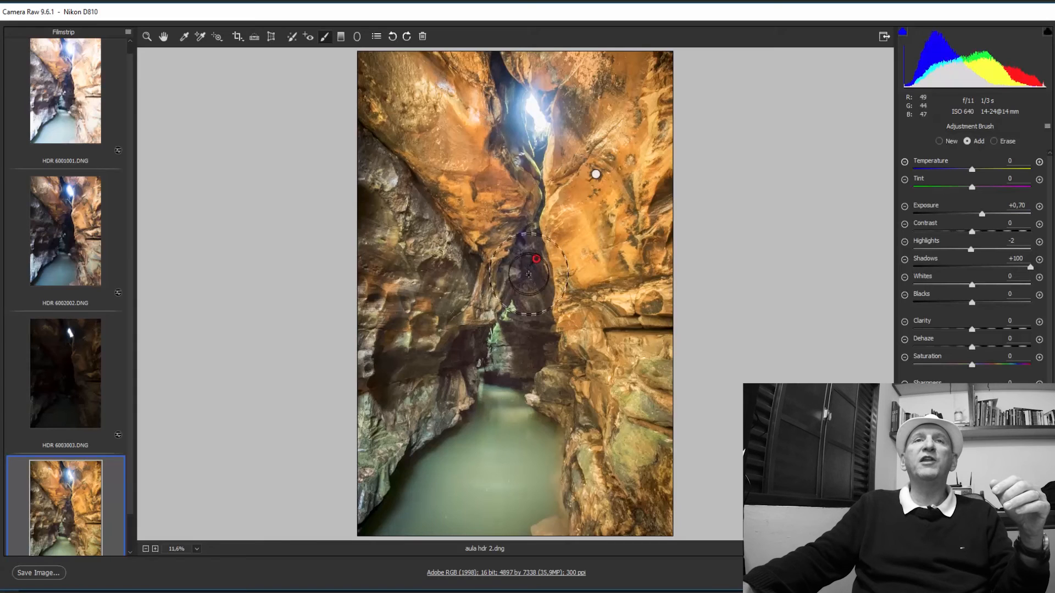
{"action": "left_click_drag", "start_coordinate": [530, 323], "coordinate": [529, 333]}
{"action": "left_click_drag", "start_coordinate": [465, 347], "coordinate": [396, 366]}
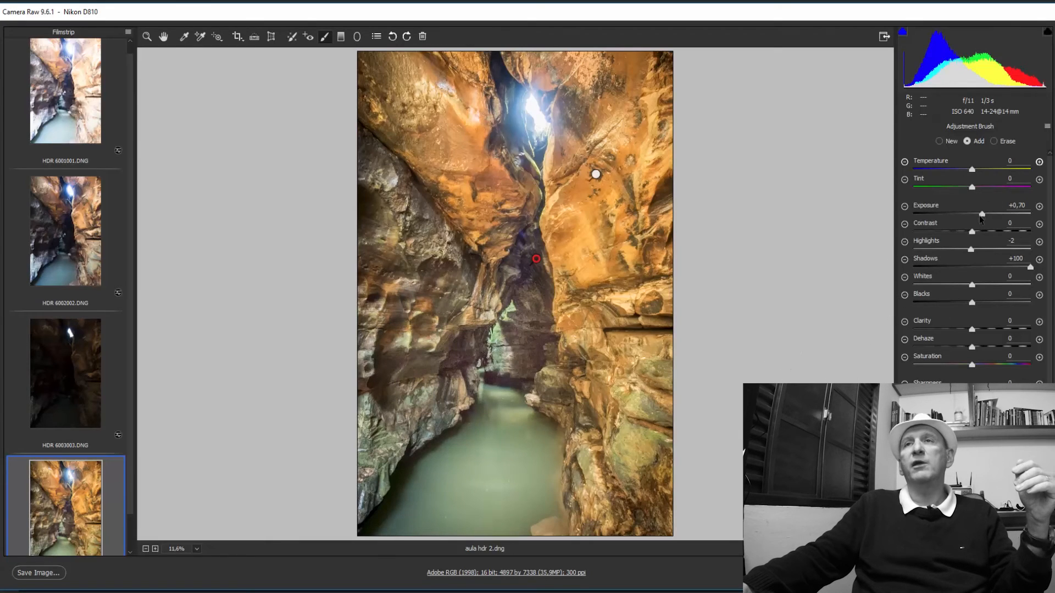
{"action": "mouse_move", "coordinate": [982, 215]}
{"action": "left_mouse_down"}
{"action": "mouse_move", "coordinate": [974, 221]}
{"action": "mouse_move", "coordinate": [1031, 215]}
{"action": "mouse_move", "coordinate": [978, 215]}
{"action": "mouse_move", "coordinate": [978, 224]}
{"action": "left_mouse_up"}
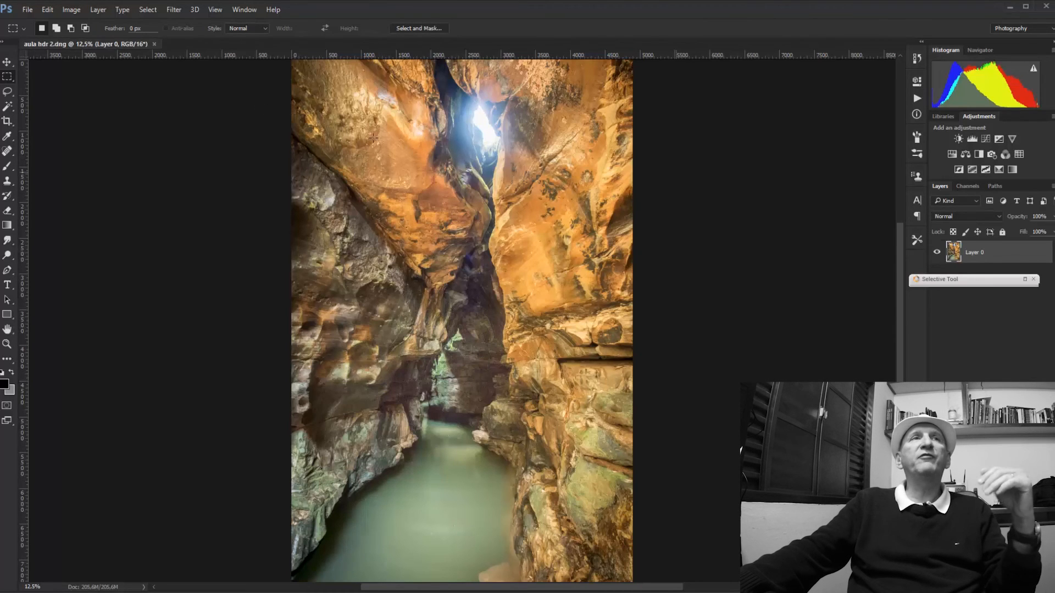
Close the aula hdr 2.dng document without saving it and switch to Lightroom
{"action": "left_click", "coordinate": [155, 44]}
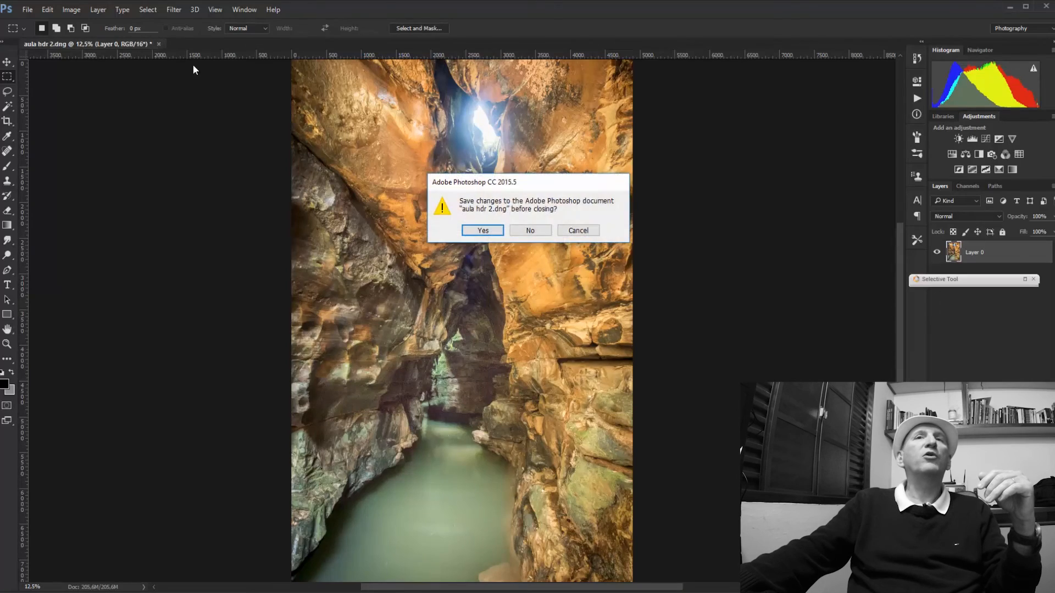
{"action": "left_click", "coordinate": [516, 229]}
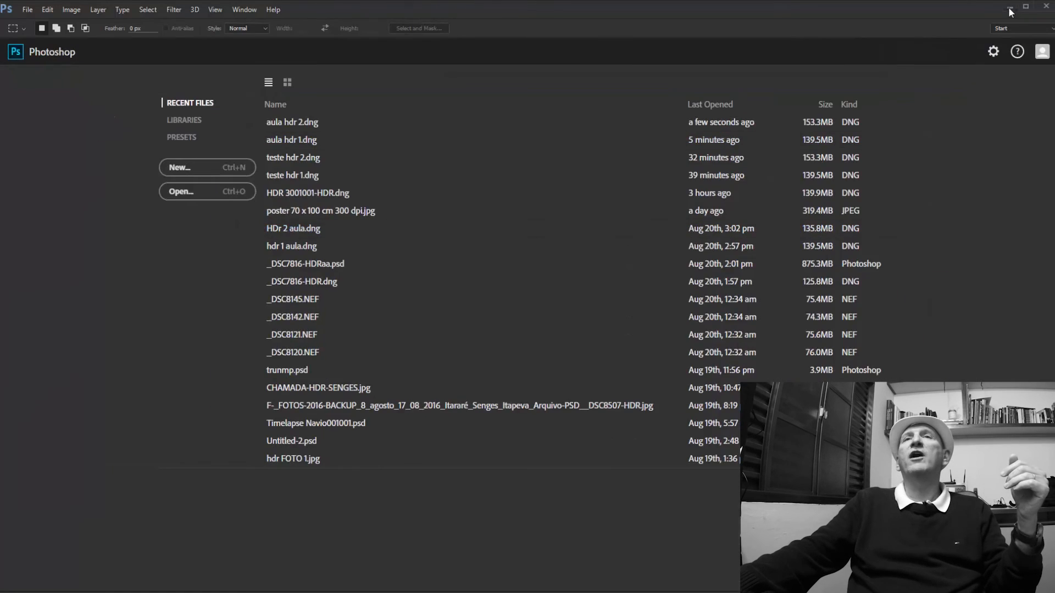
{"action": "left_click", "coordinate": [1008, 7]}
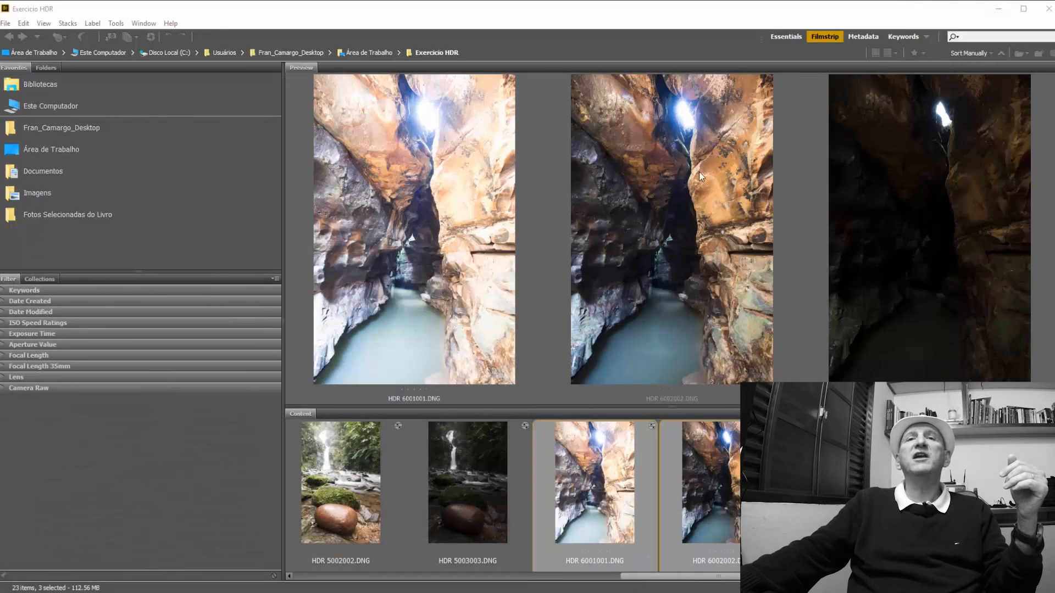
{"action": "left_click", "coordinate": [995, 12]}
{"action": "left_click", "coordinate": [605, 569]}
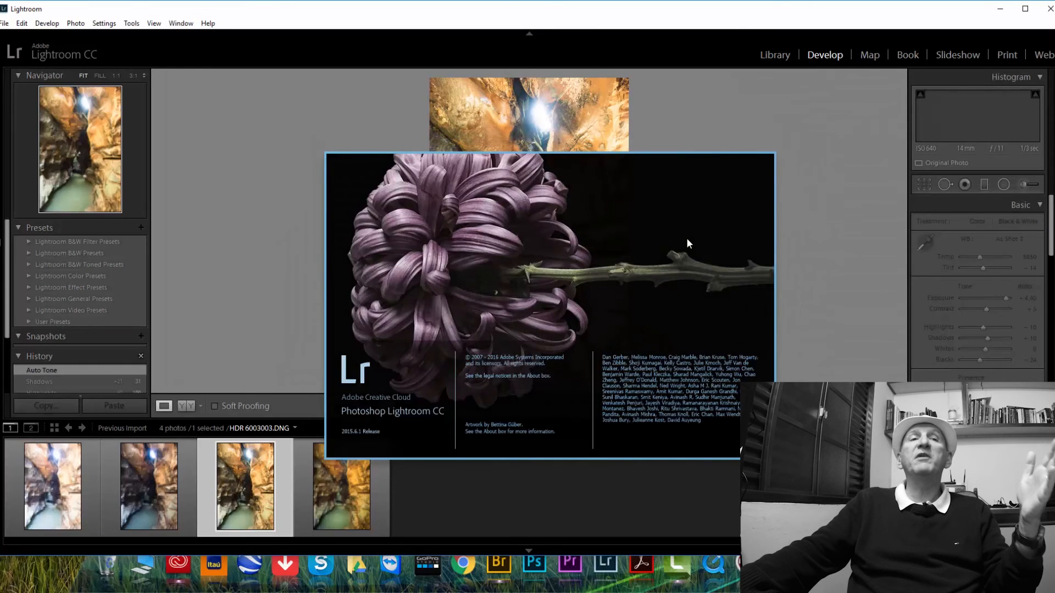
Delete the fourth canyon photo, leaving the three bracketed exposures in the filmstrip
{"action": "left_click", "coordinate": [339, 501]}
{"action": "key", "text": "Delete"}
{"action": "left_click", "coordinate": [575, 321]}
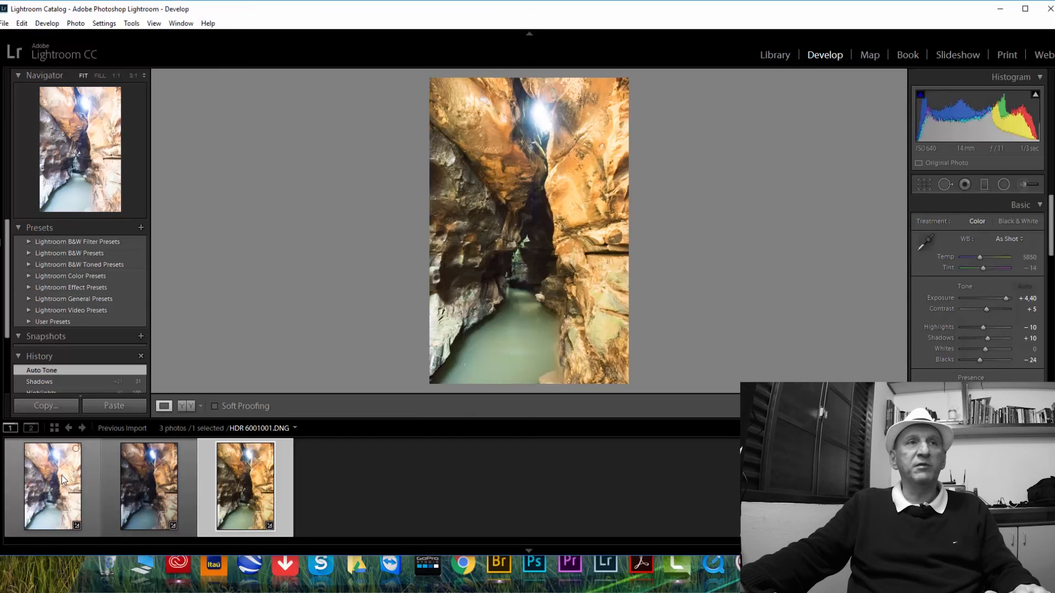
Merge all three canyon exposures into an HDR photo with Auto Align, Auto Tone and High deghosting
{"action": "key", "text": "ctrl+a"}
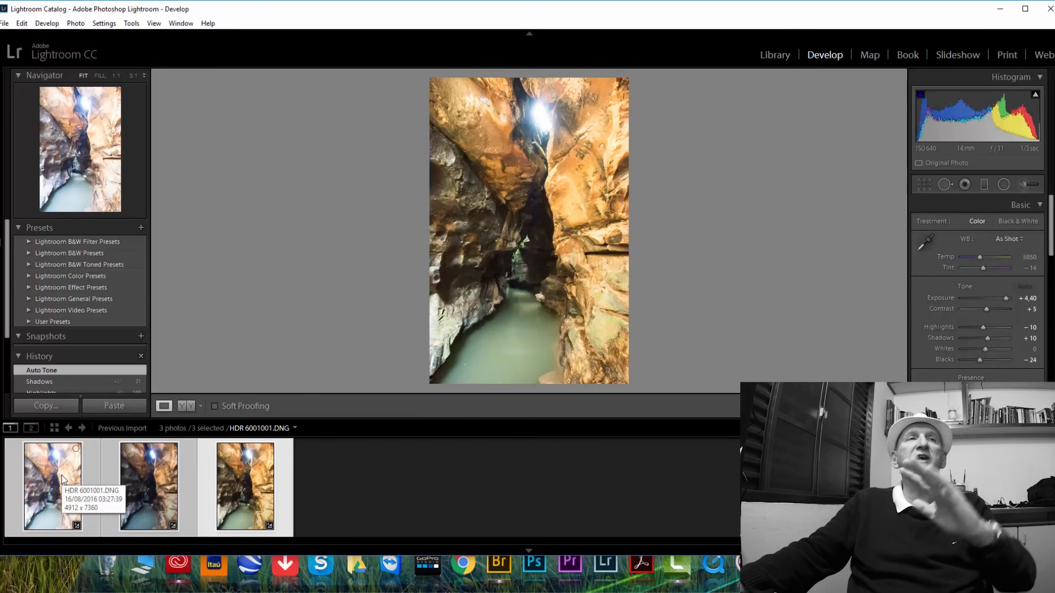
{"action": "right_click", "coordinate": [166, 483]}
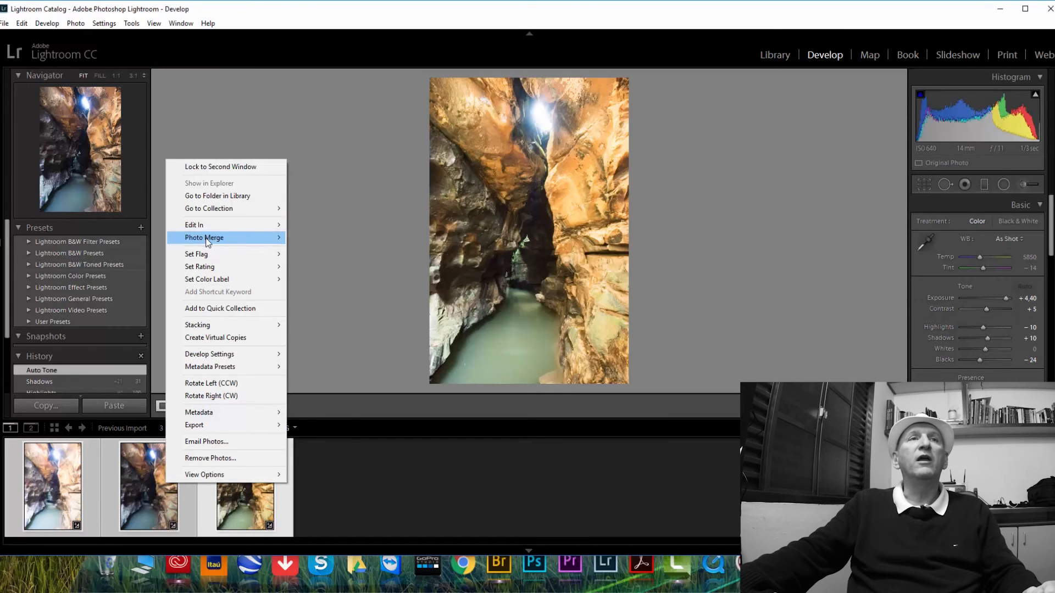
{"action": "mouse_move", "coordinate": [208, 242]}
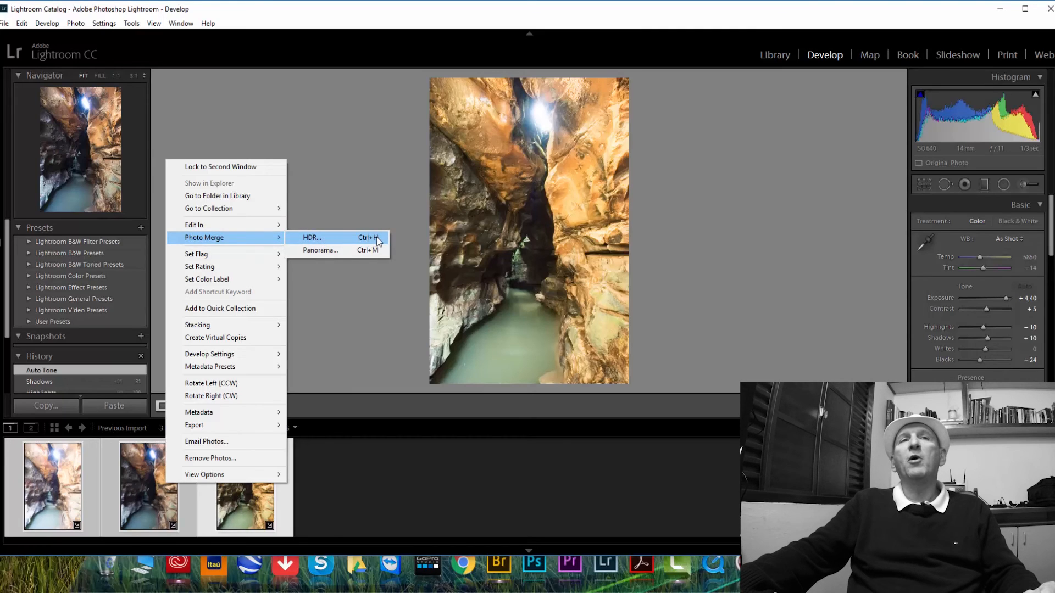
{"action": "left_click", "coordinate": [317, 238]}
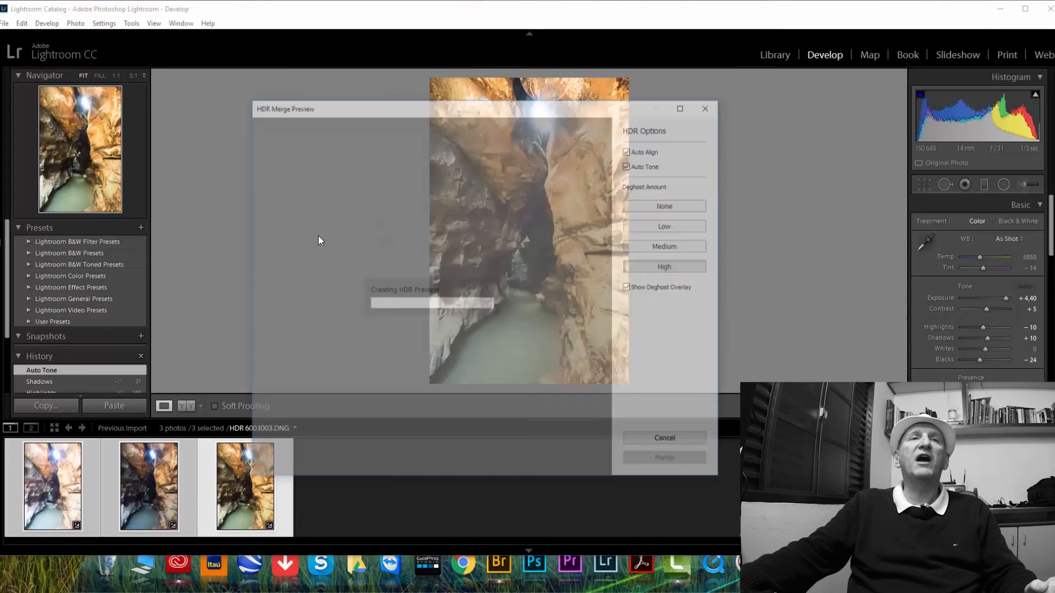
{"action": "left_click_drag", "start_coordinate": [490, 106], "coordinate": [557, 104]}
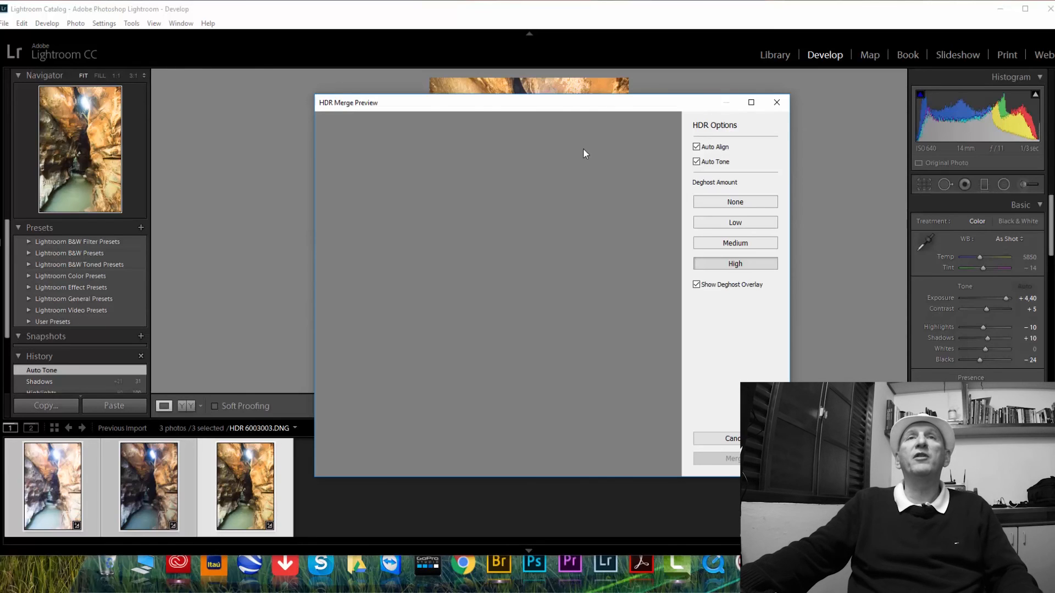
{"action": "left_click_drag", "start_coordinate": [590, 108], "coordinate": [583, 89]}
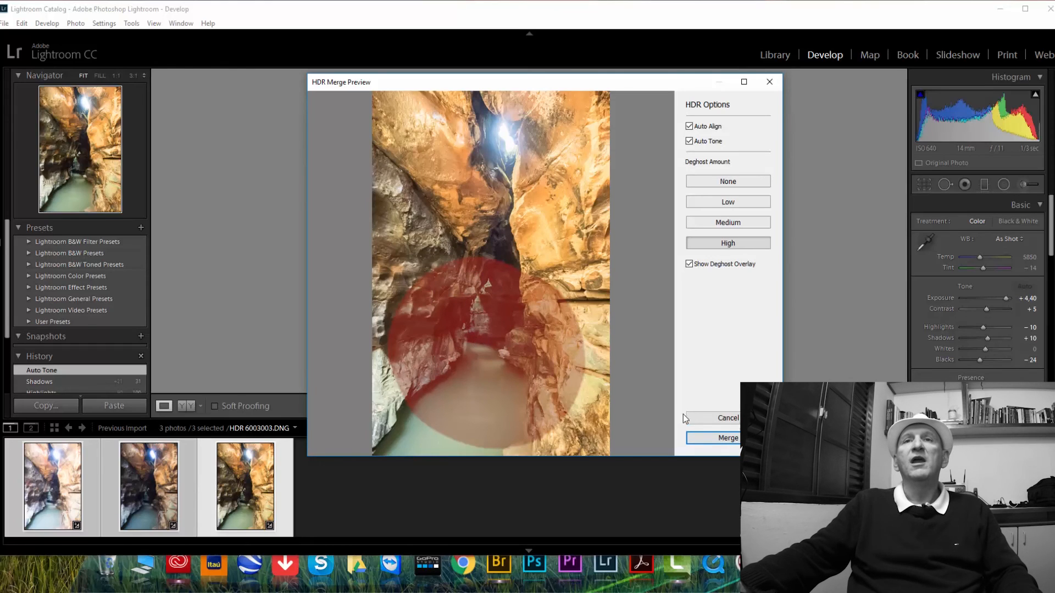
{"action": "left_click", "coordinate": [724, 438]}
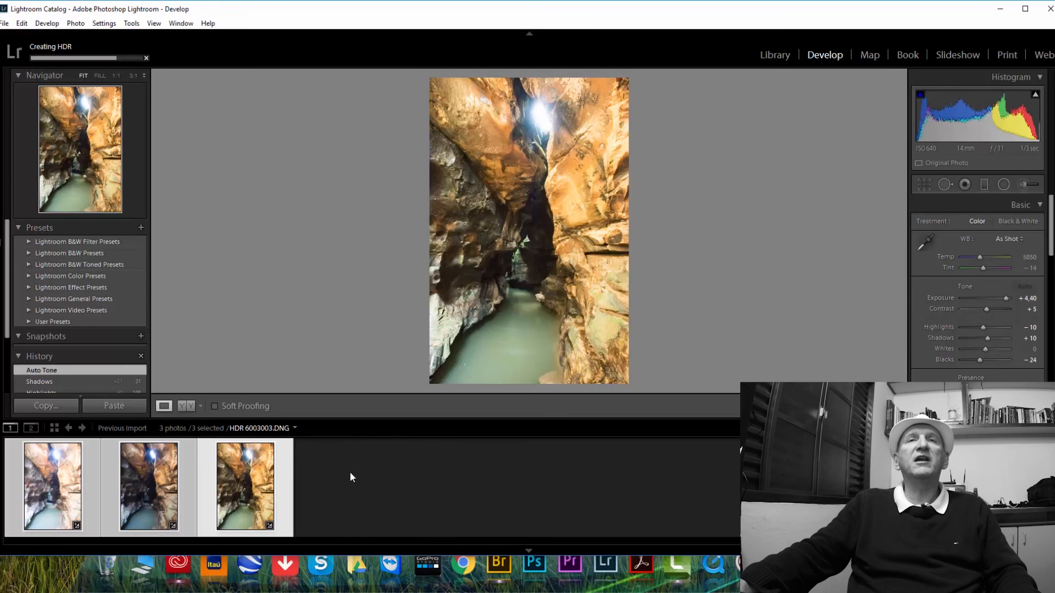
Collapse the Split Toning settings and darken the third canyon exposure's edges with a Post-Crop Vignetting Amount of -40
{"action": "scroll", "coordinate": [1051, 247], "scroll_direction": "down", "scroll_amount": 1}
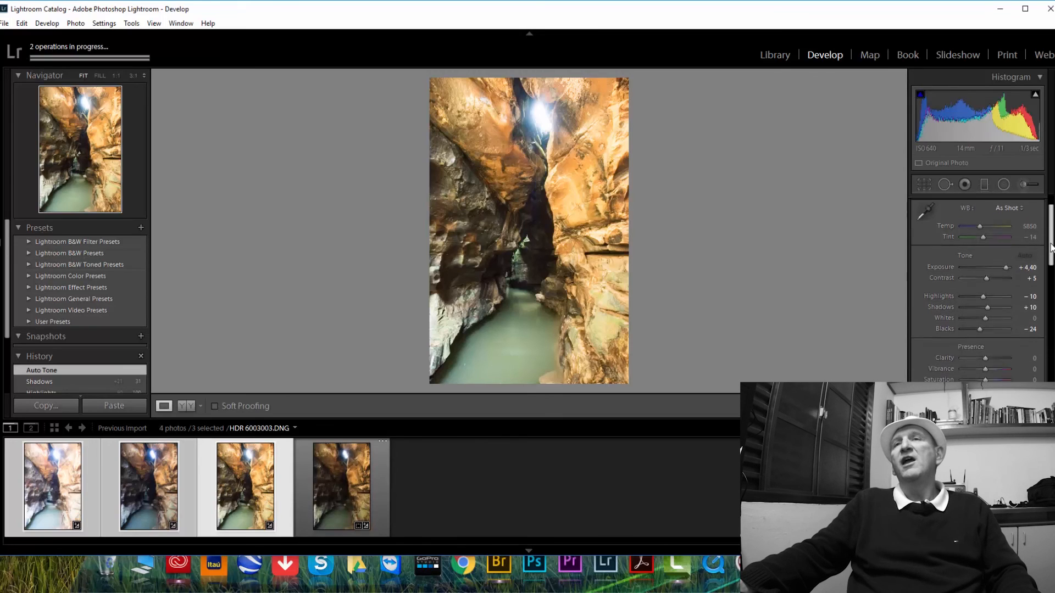
{"action": "scroll", "coordinate": [997, 226], "scroll_direction": "down", "scroll_amount": 1}
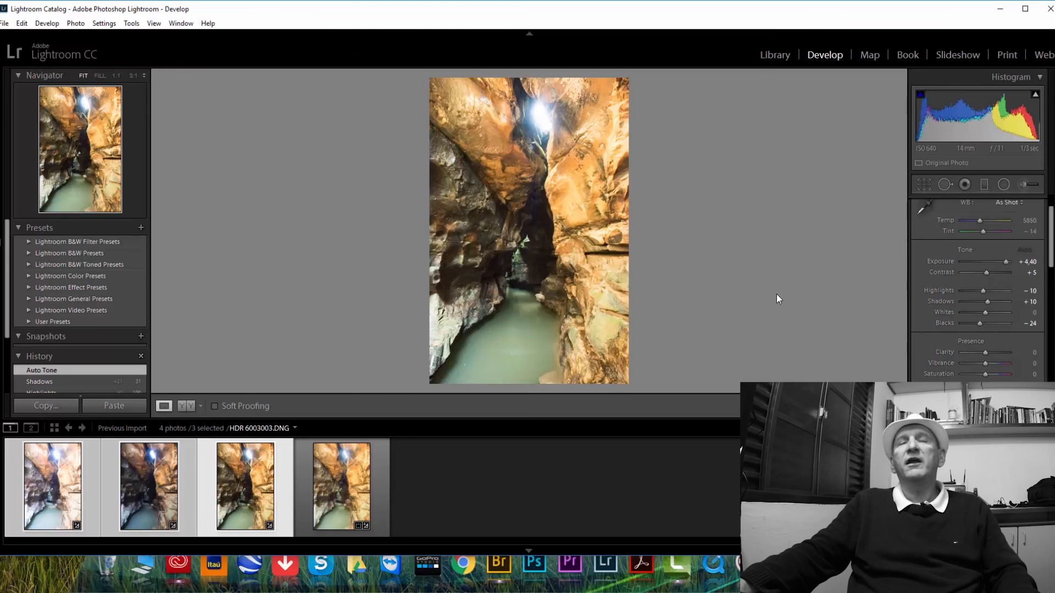
{"action": "left_click_drag", "start_coordinate": [1048, 224], "coordinate": [1048, 271]}
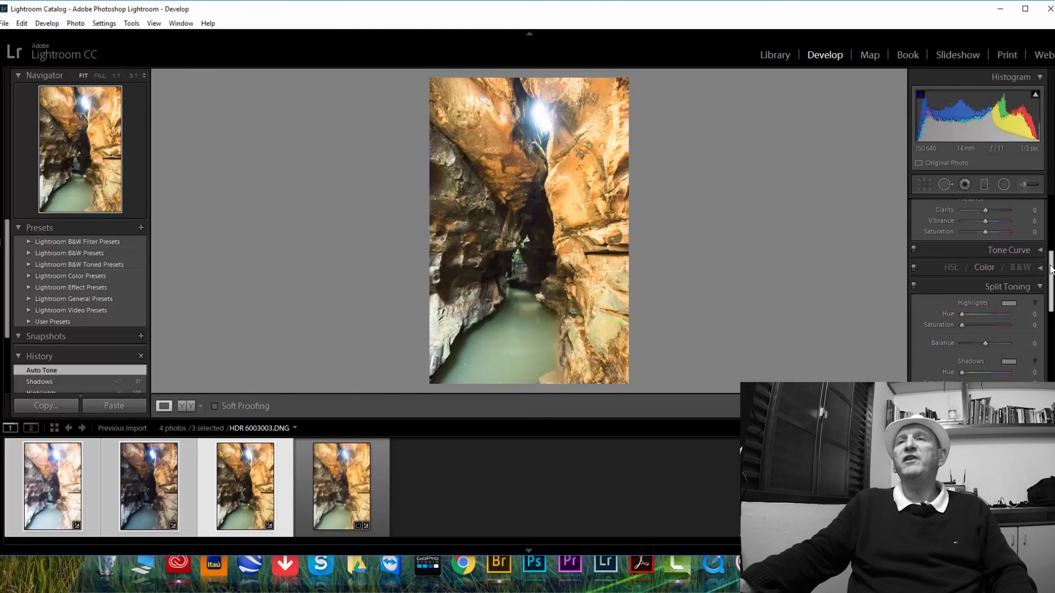
{"action": "left_click", "coordinate": [1038, 286]}
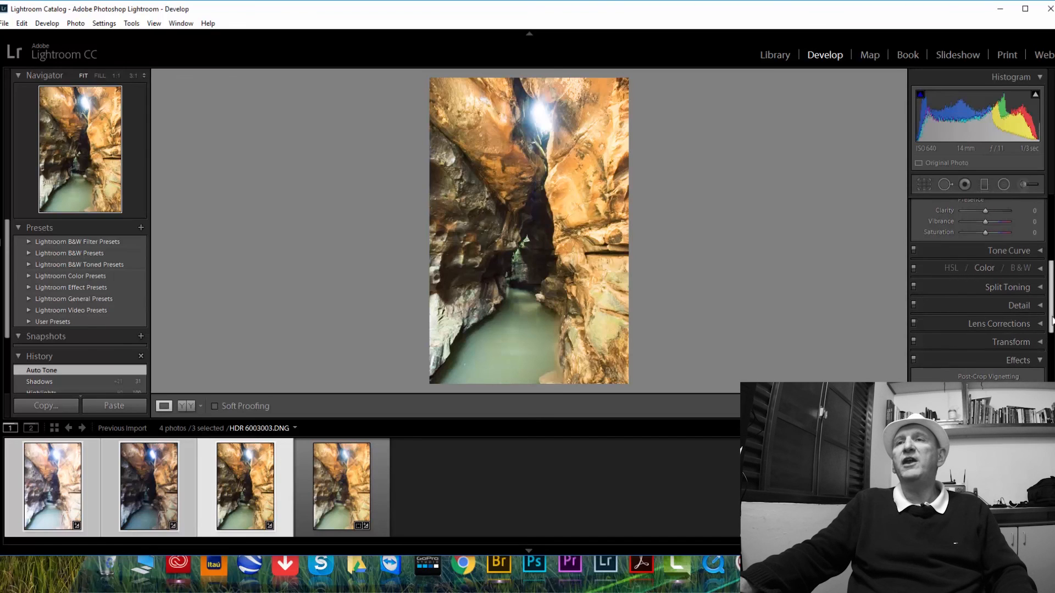
{"action": "left_click", "coordinate": [1039, 359]}
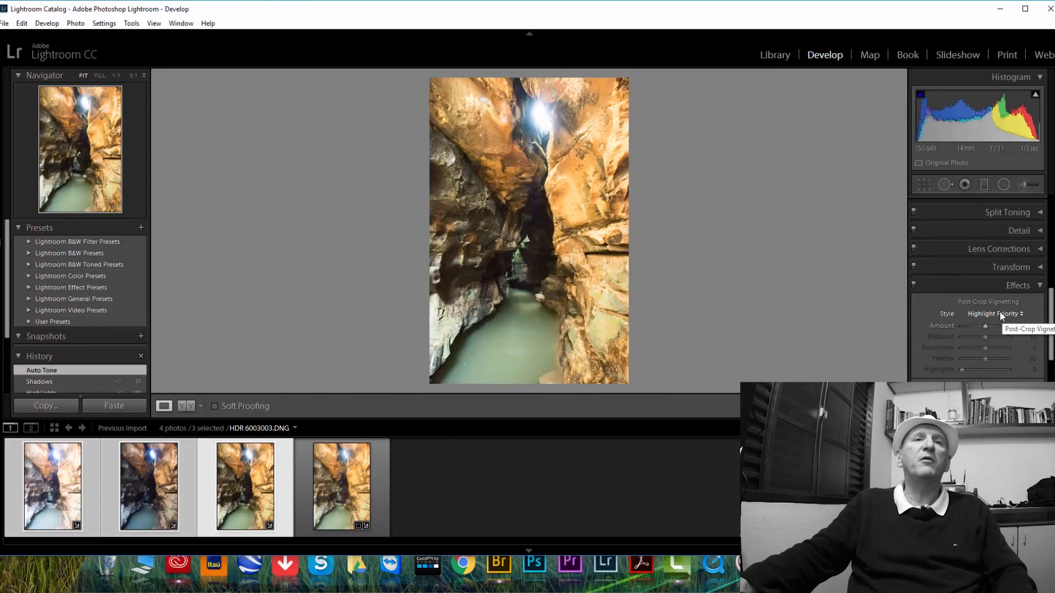
{"action": "left_click_drag", "start_coordinate": [985, 325], "coordinate": [976, 324]}
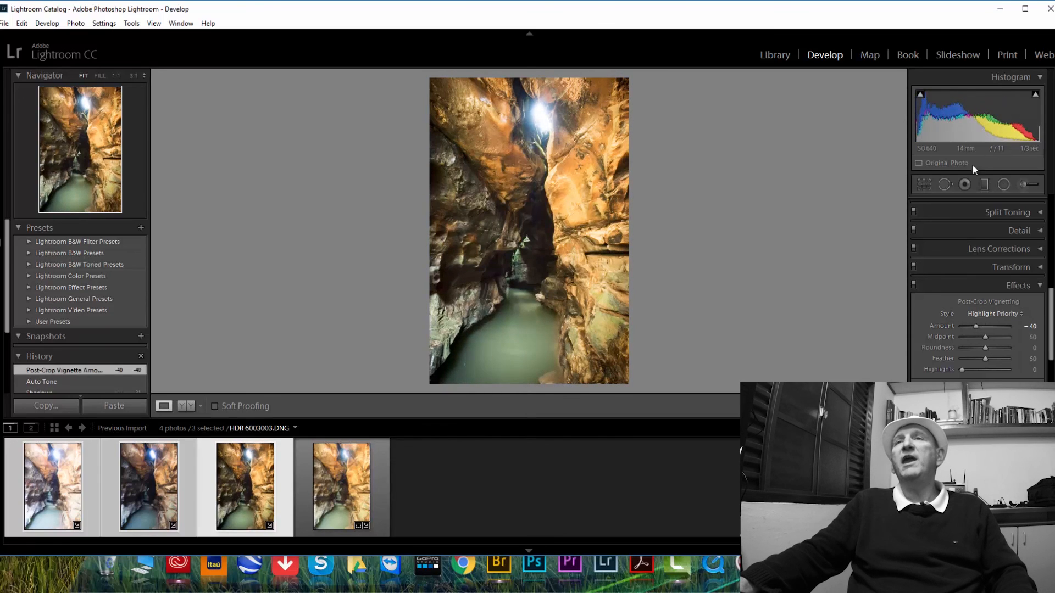
{"action": "left_click", "coordinate": [1003, 186]}
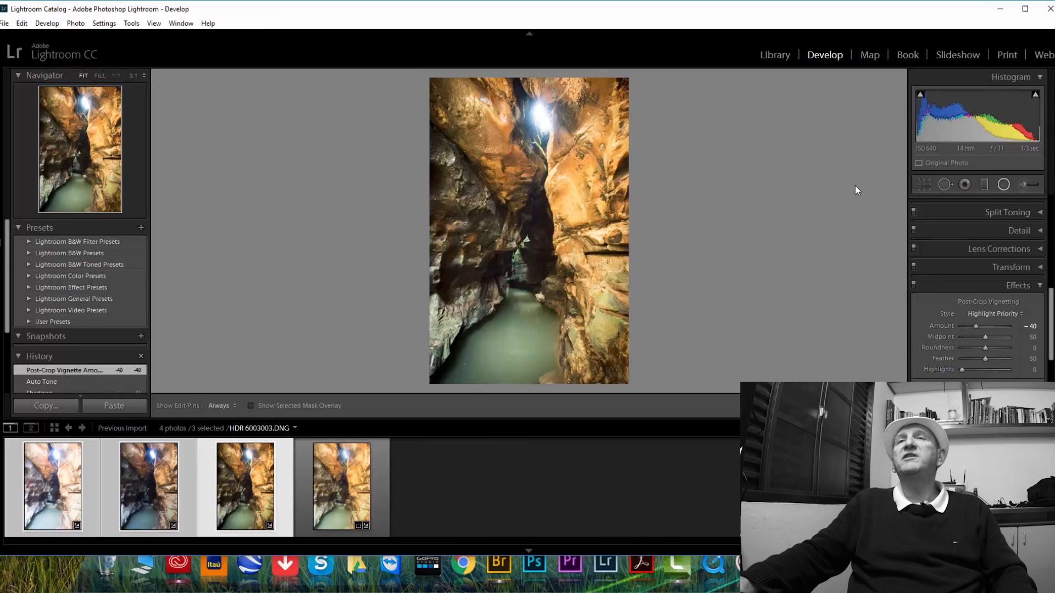
{"action": "right_click", "coordinate": [852, 181]}
{"action": "right_click", "coordinate": [601, 182]}
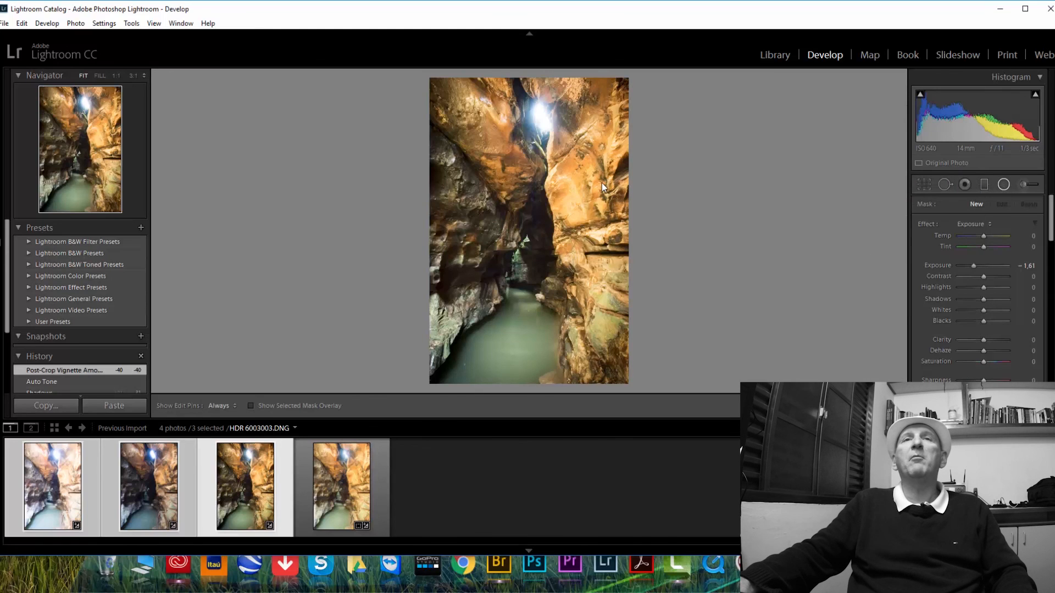
{"action": "right_click", "coordinate": [603, 182]}
{"action": "left_click", "coordinate": [998, 184]}
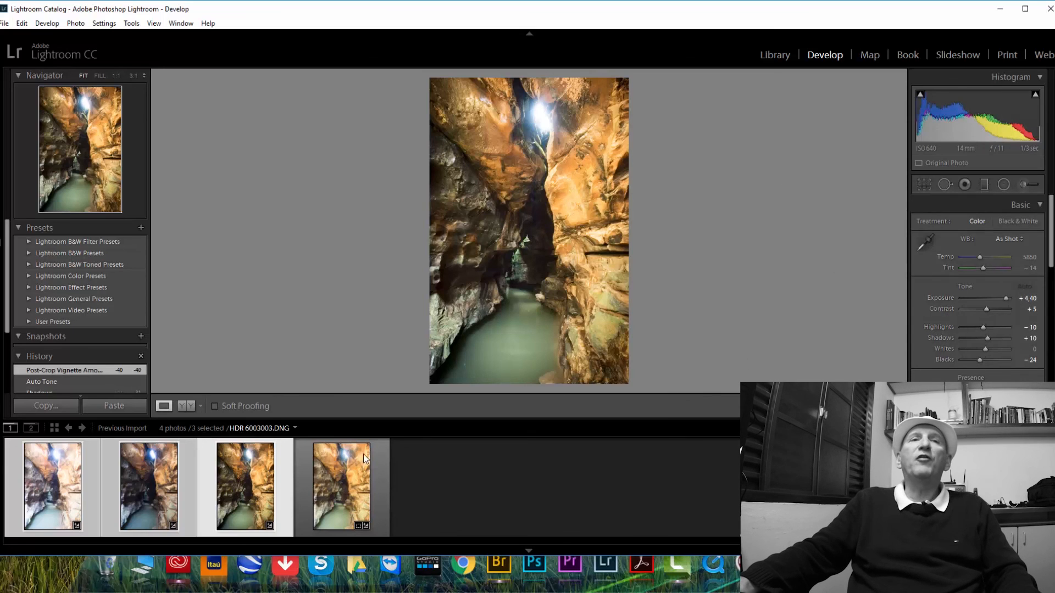
Send the merged canyon HDR photo to Adobe Photoshop CC 2015.5 for editing
{"action": "right_click", "coordinate": [334, 479]}
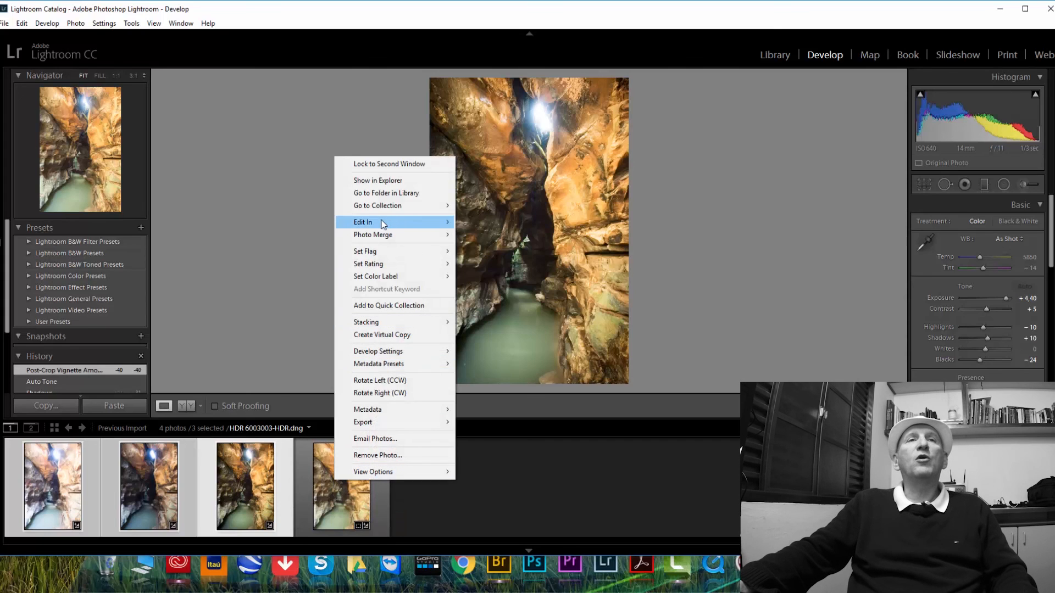
{"action": "mouse_move", "coordinate": [380, 223]}
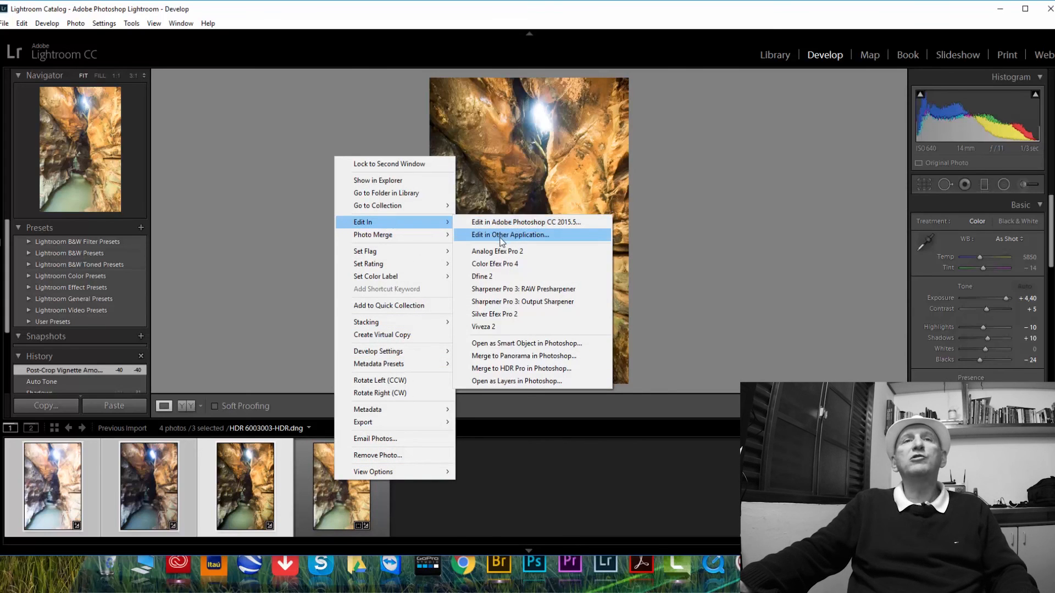
{"action": "left_click", "coordinate": [529, 223]}
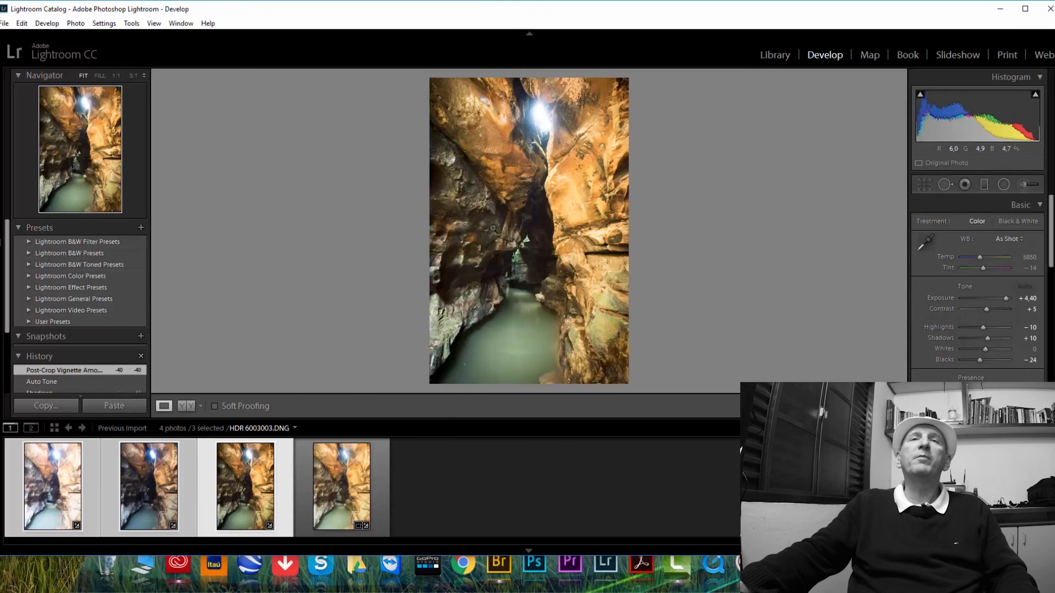